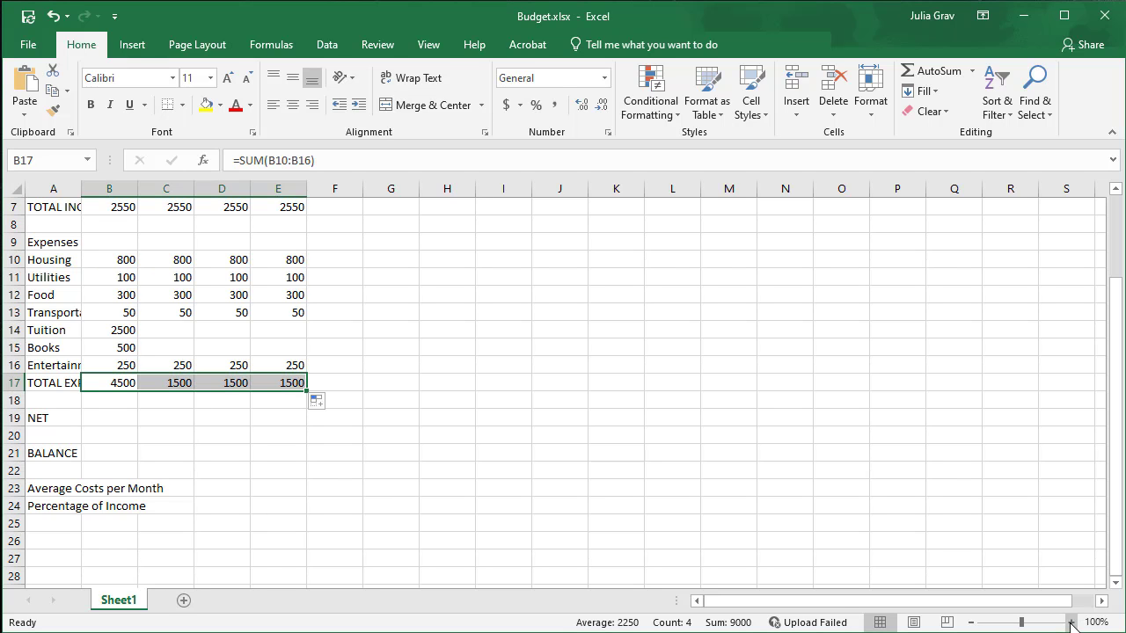
Zoom the sheet to 140% and scroll down to the expense rows around row 13.
left_click(1071, 624)
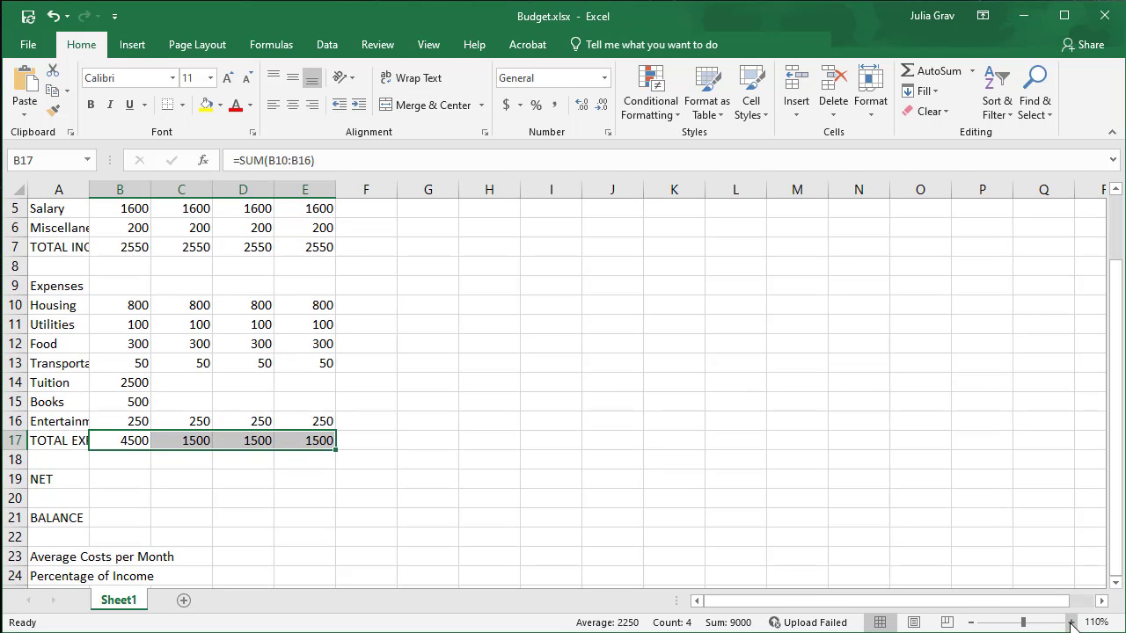
left_click(1071, 623)
left_click(1071, 623)
scroll(704, 448, "down", 1)
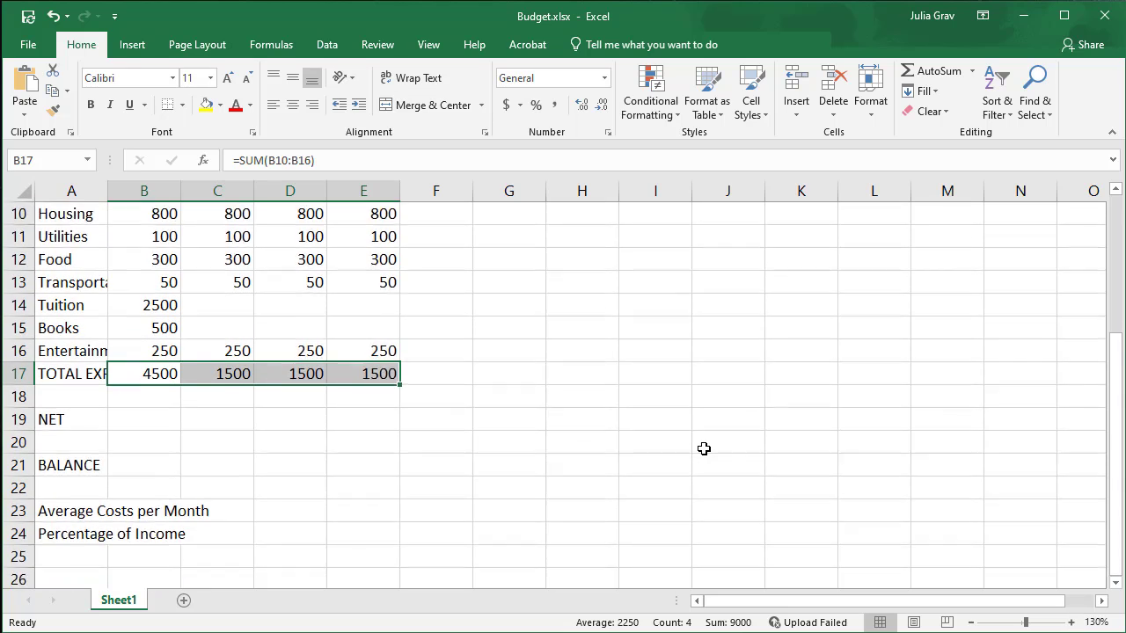
scroll(704, 449, "down", 1)
left_click(1071, 623)
scroll(894, 569, "up", 1)
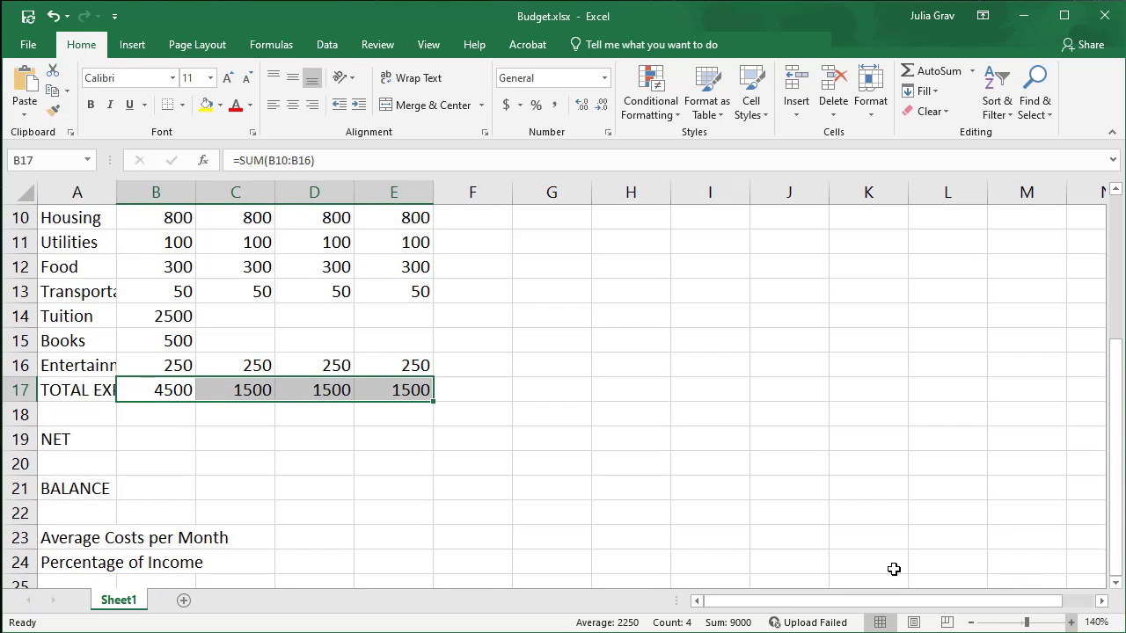
scroll(500, 485, "down", 1)
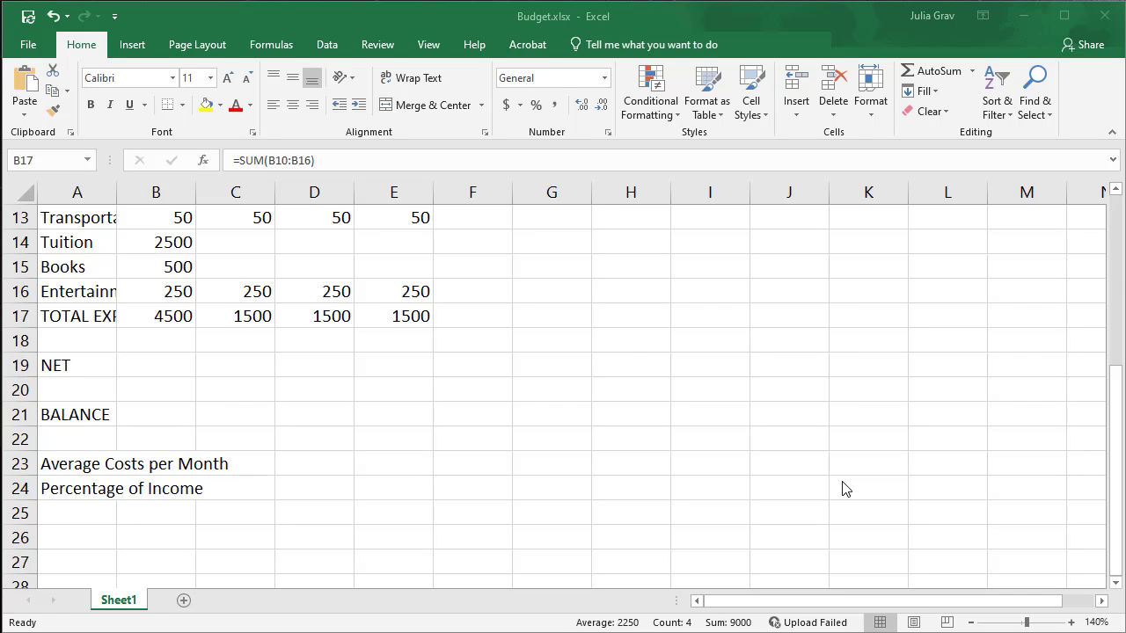
Enter =B7-B17 in B19 so the first month's NET shows -1950.
left_click(167, 365)
type("=")
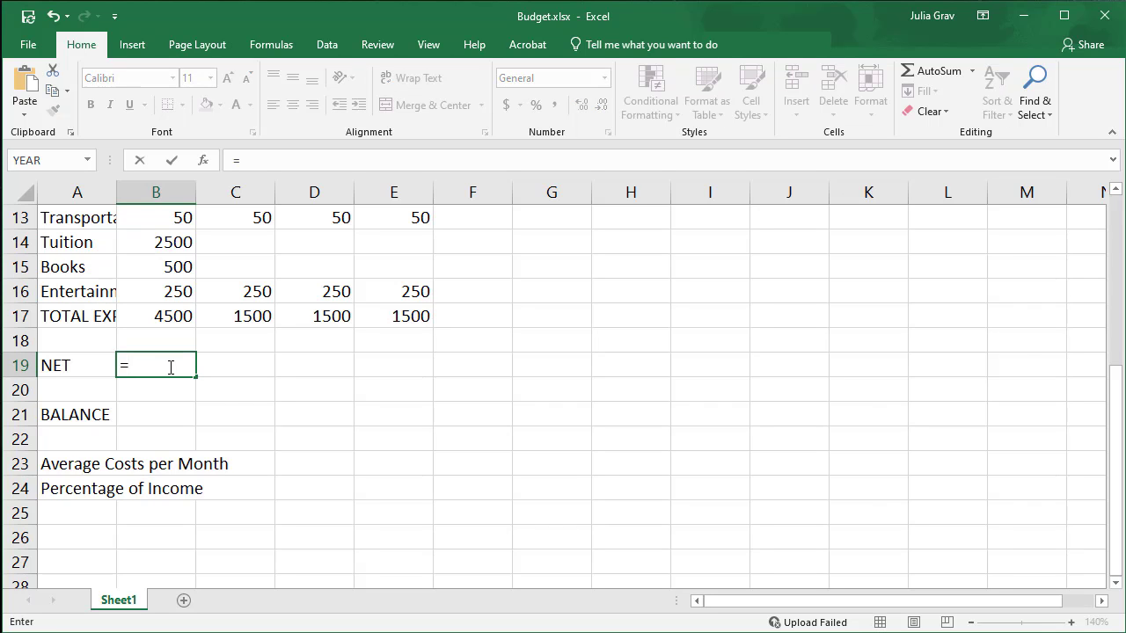
scroll(159, 360, "up", 3)
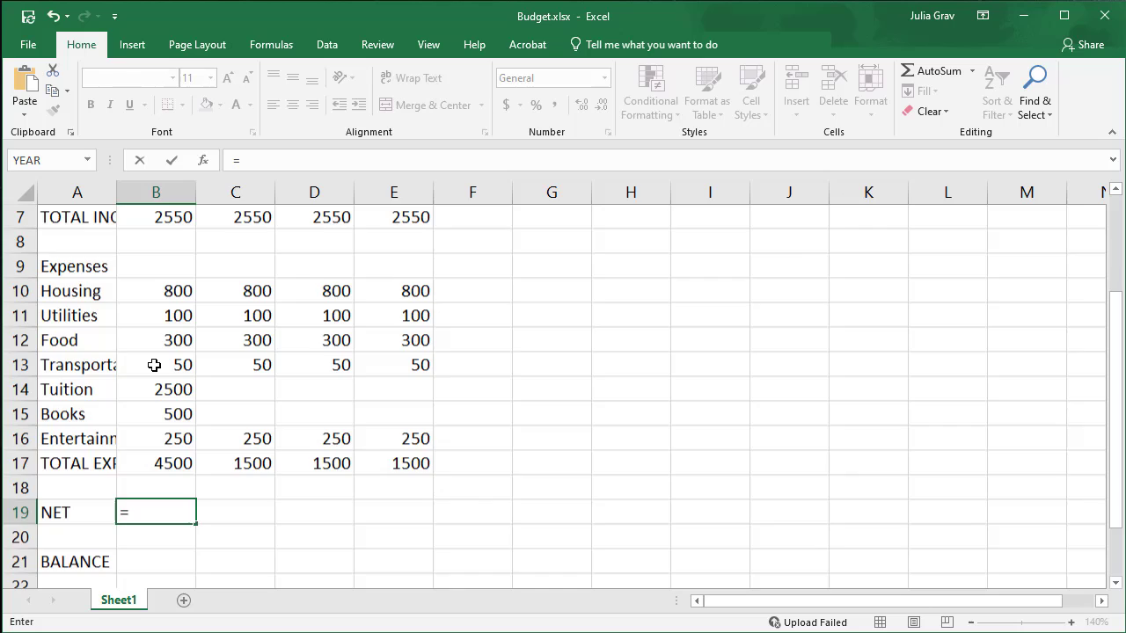
left_click(174, 297)
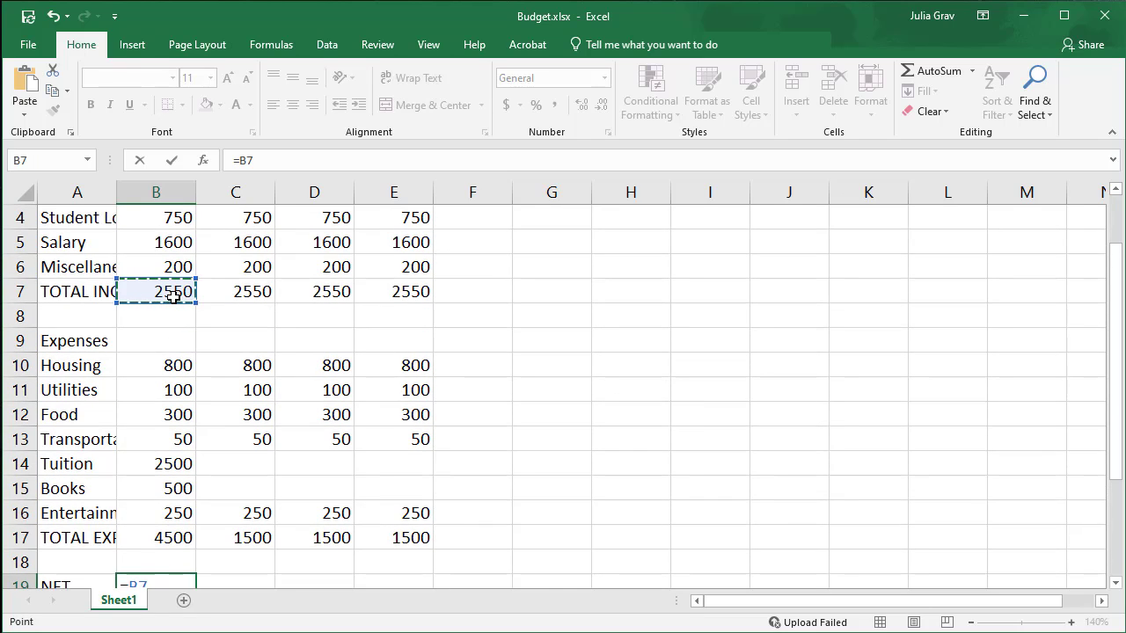
type("-")
scroll(170, 327, "down", 2)
left_click(171, 392)
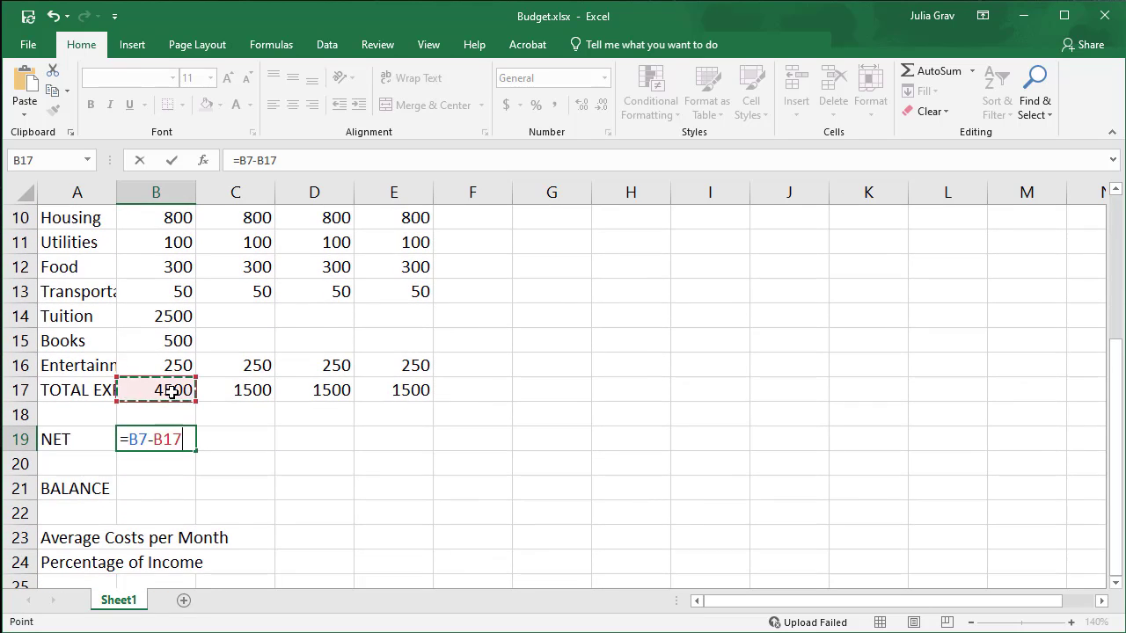
key("Return")
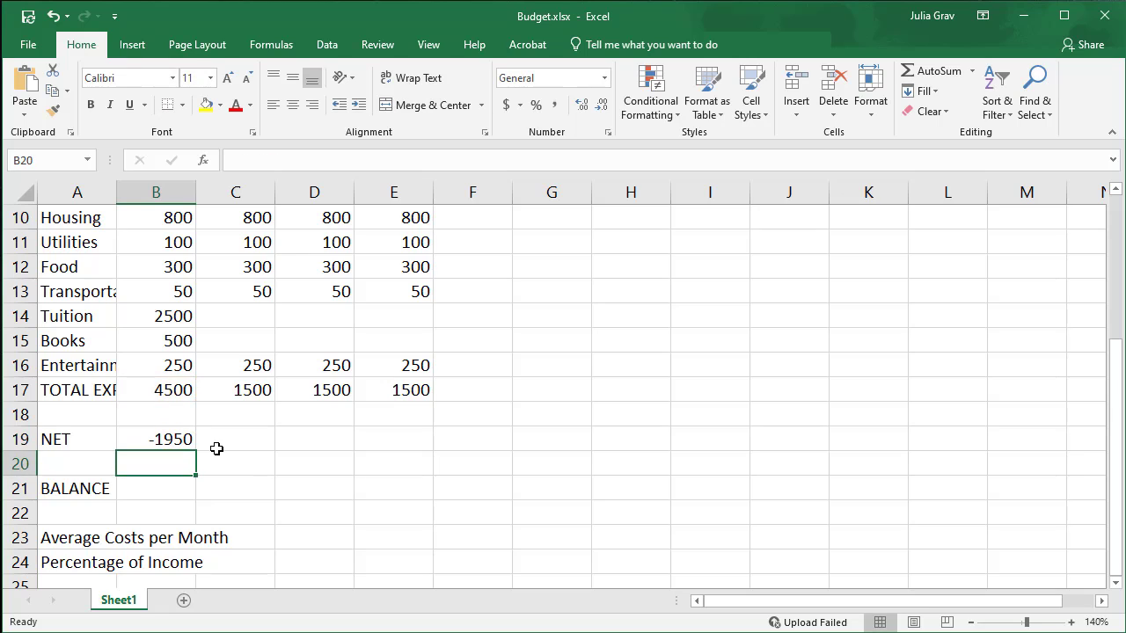
Enter =C7-C17 in C19 for the second month's NET.
left_click(222, 444)
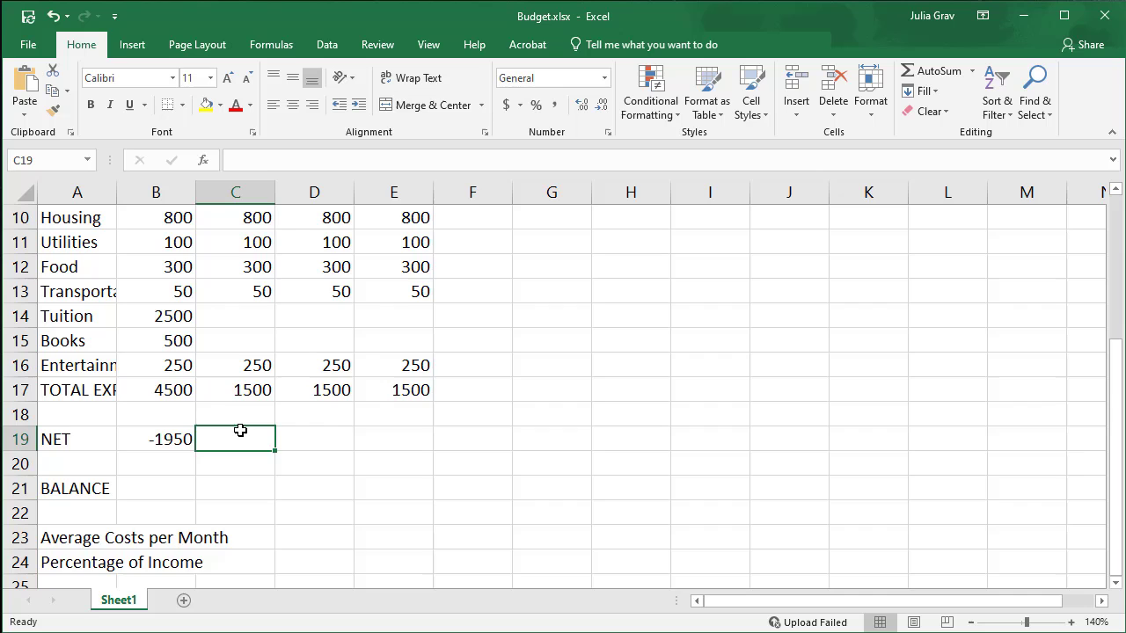
scroll(239, 429, "up", 1)
scroll(238, 428, "up", 1)
scroll(238, 428, "down", 1)
type("=")
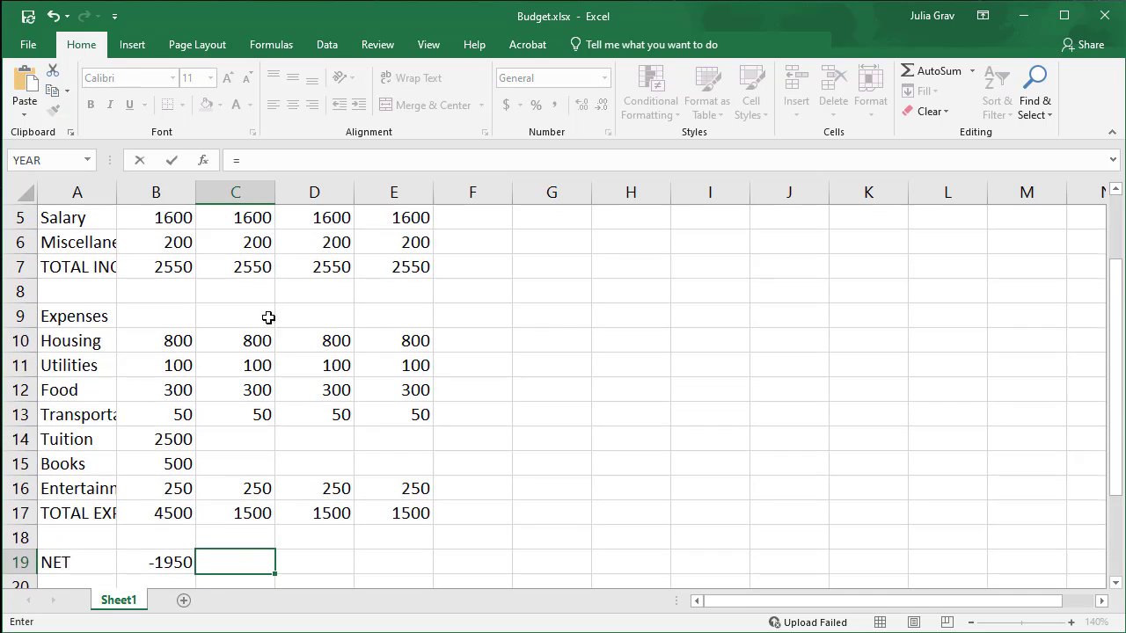
left_click(252, 267)
type("-")
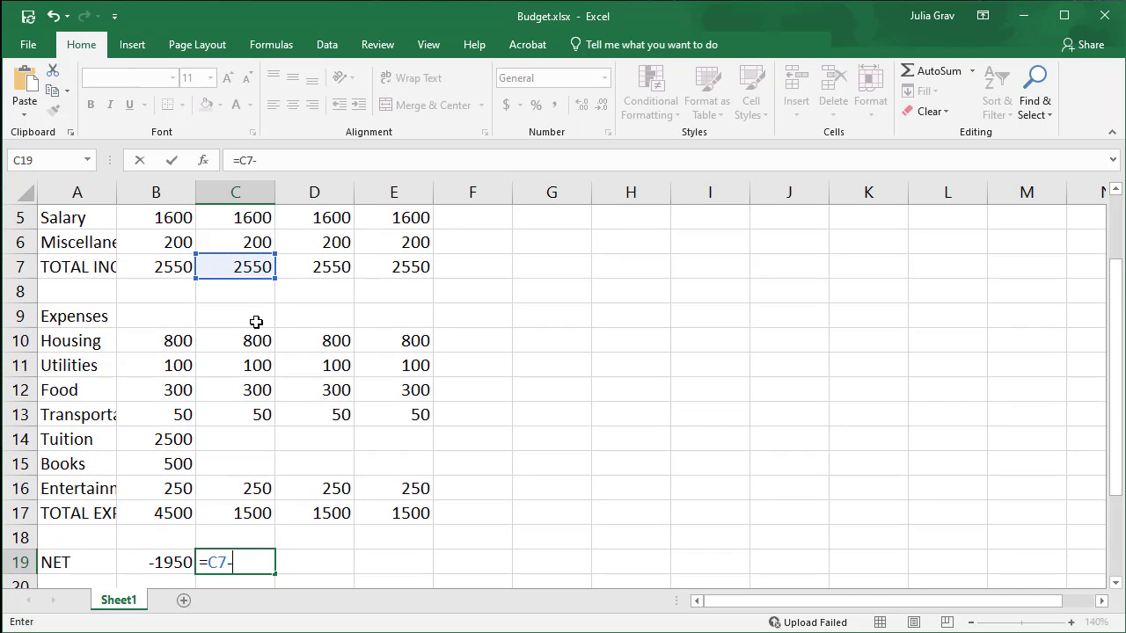
left_click(247, 514)
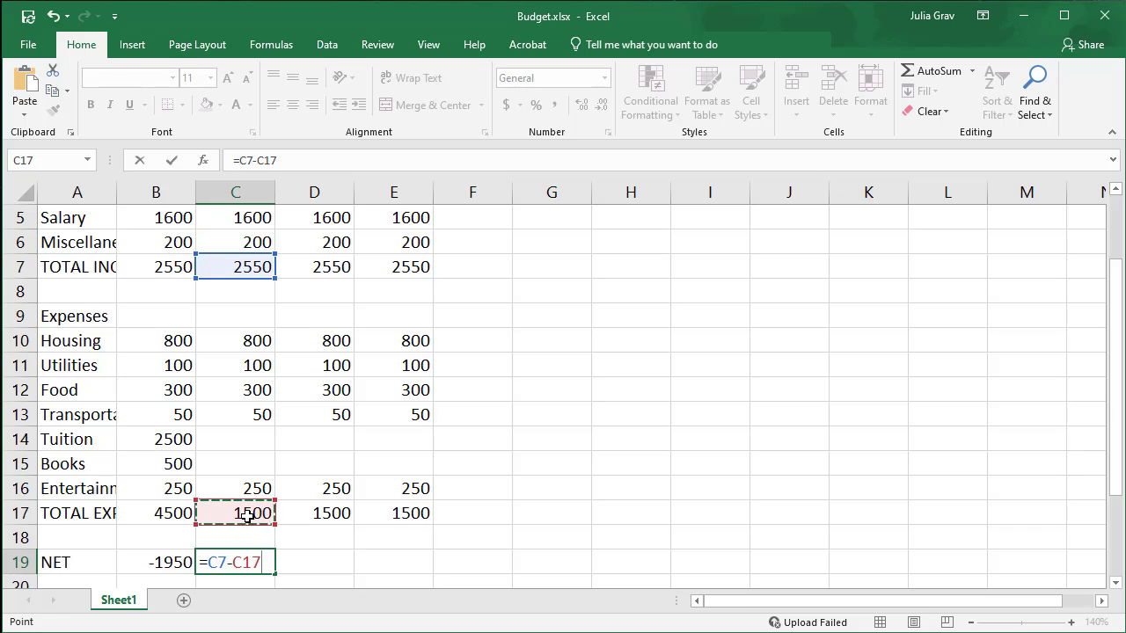
key("Return")
Fill the C19 NET formula across to E19, giving 1050 for each remaining month.
scroll(276, 500, "down", 1)
left_click(268, 469)
left_click_drag(275, 476, 432, 465)
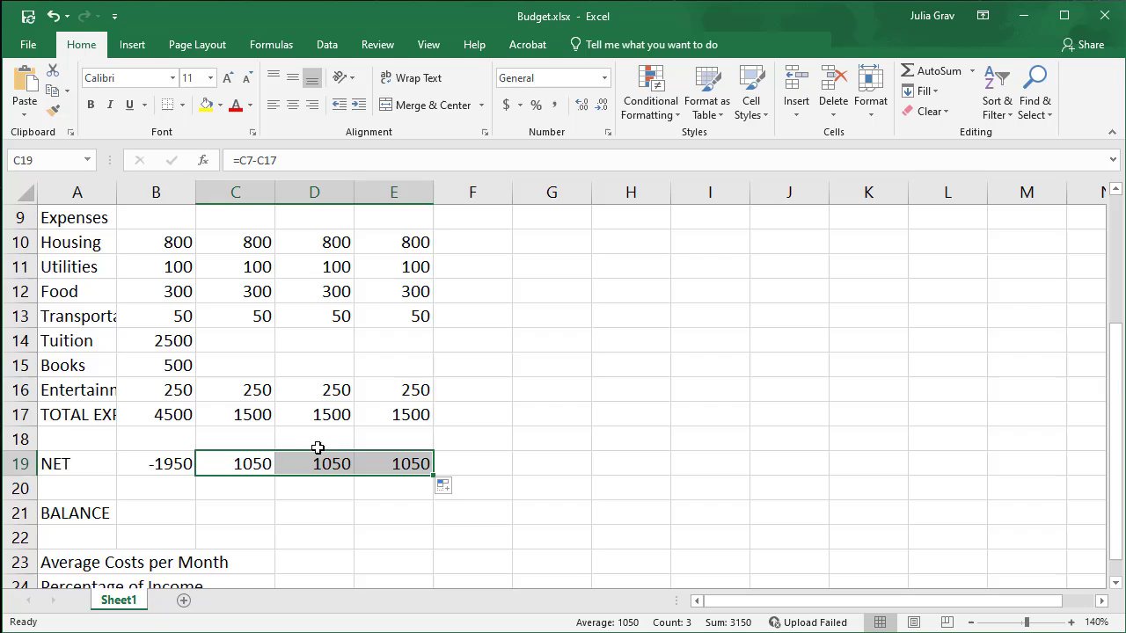
left_click(173, 516)
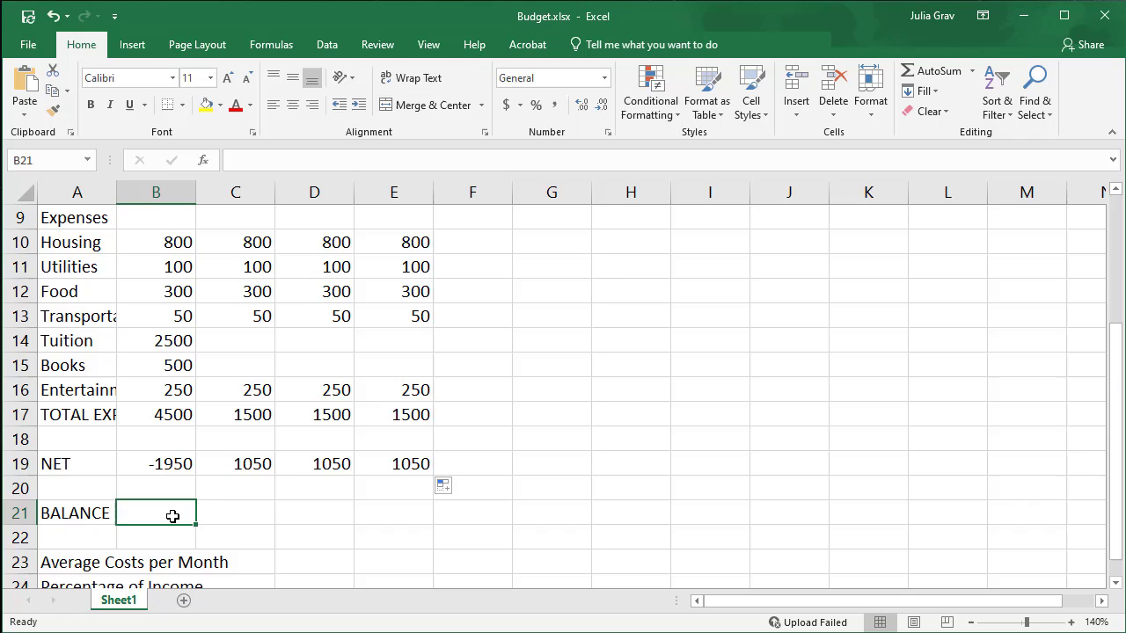
Set B21 to =B19 so the starting balance shows -1950.
type("=")
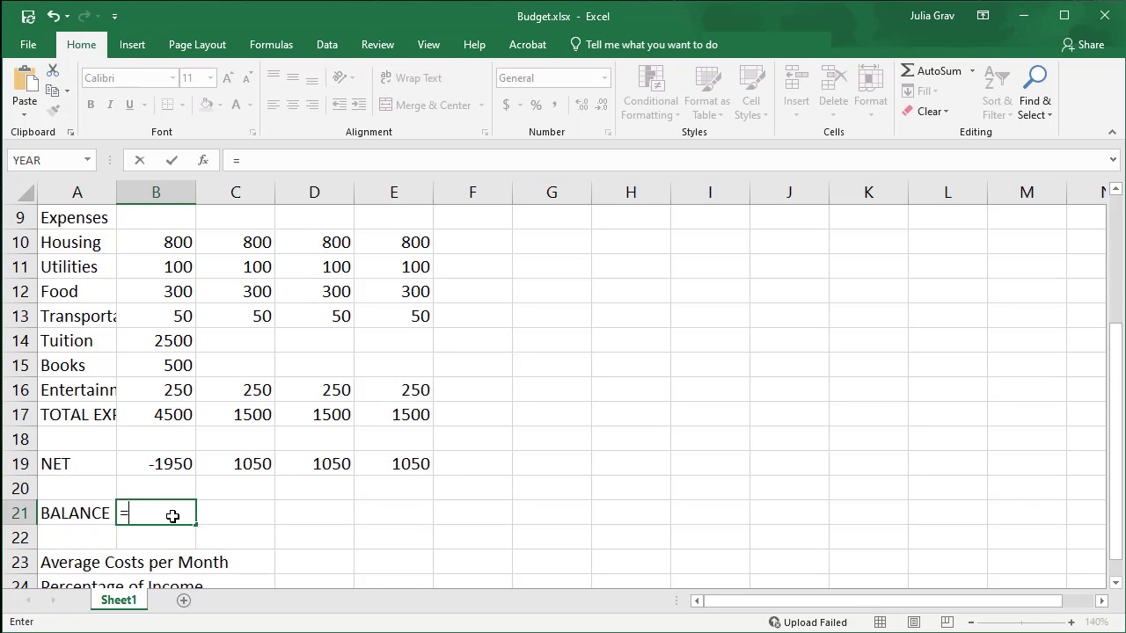
left_click(174, 467)
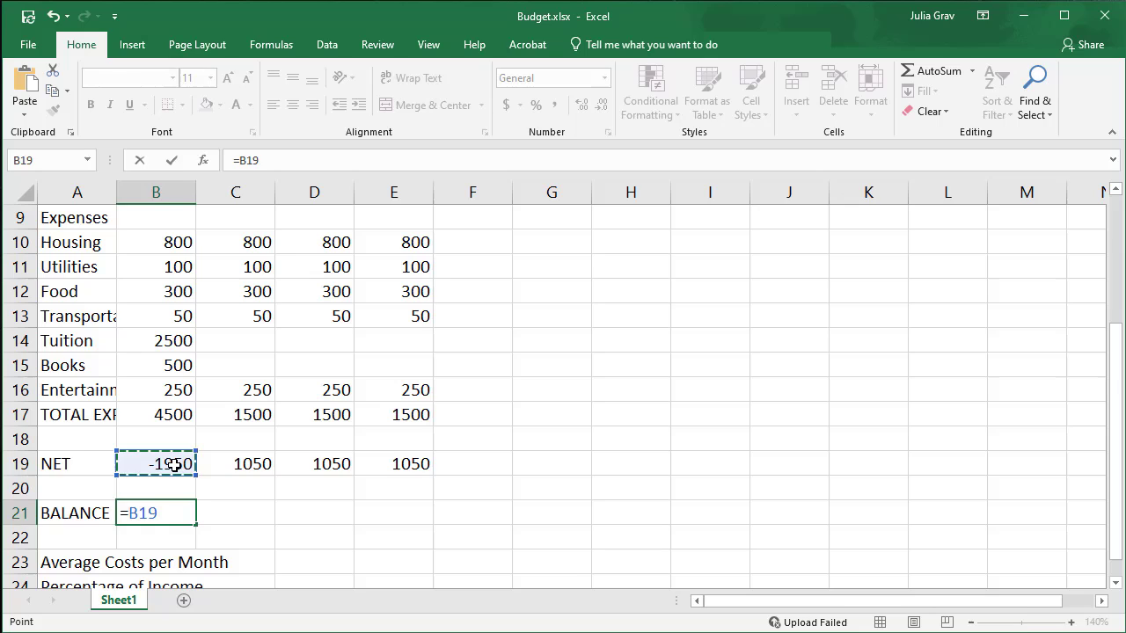
key("Tab")
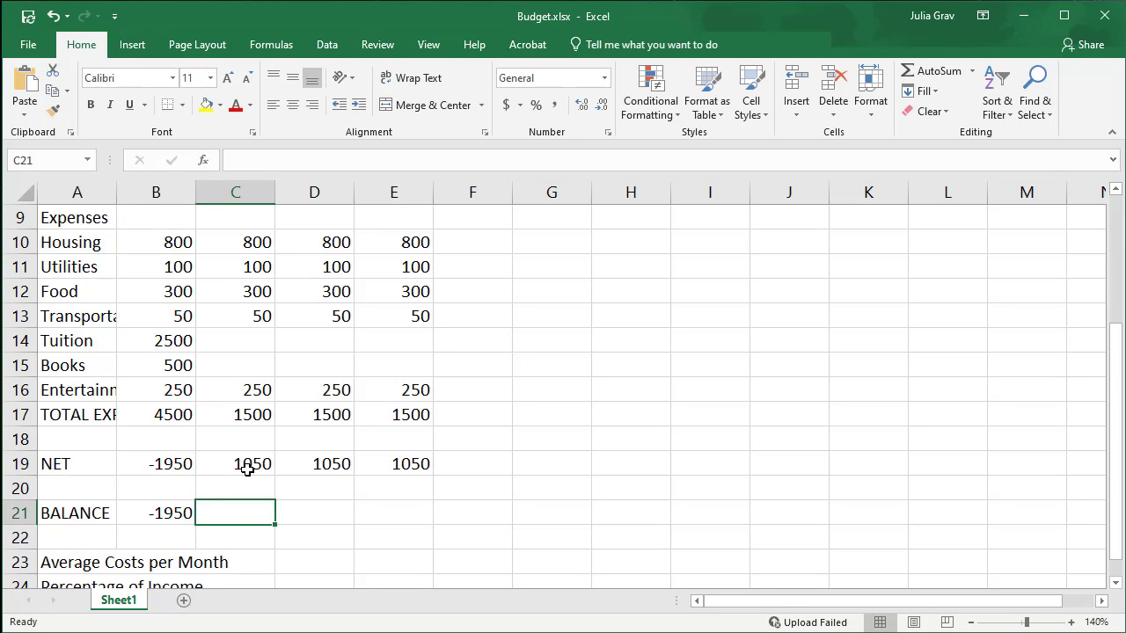
Enter =B21+C19 in C21 for the second month's balance, -900.
type("=")
left_click(178, 512)
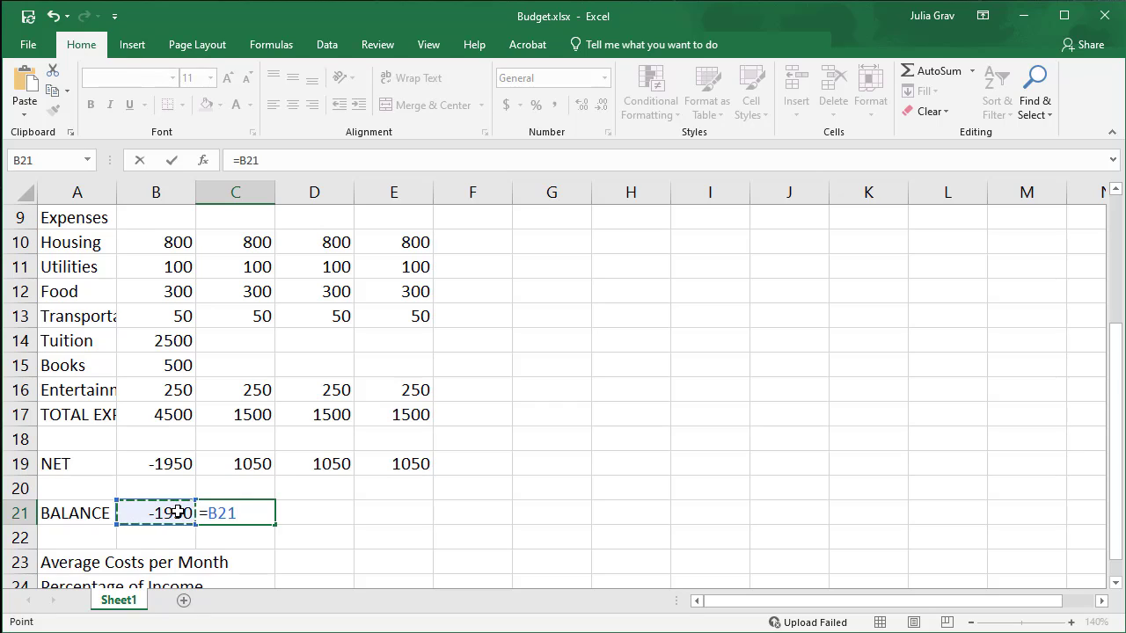
type("+")
left_click(247, 469)
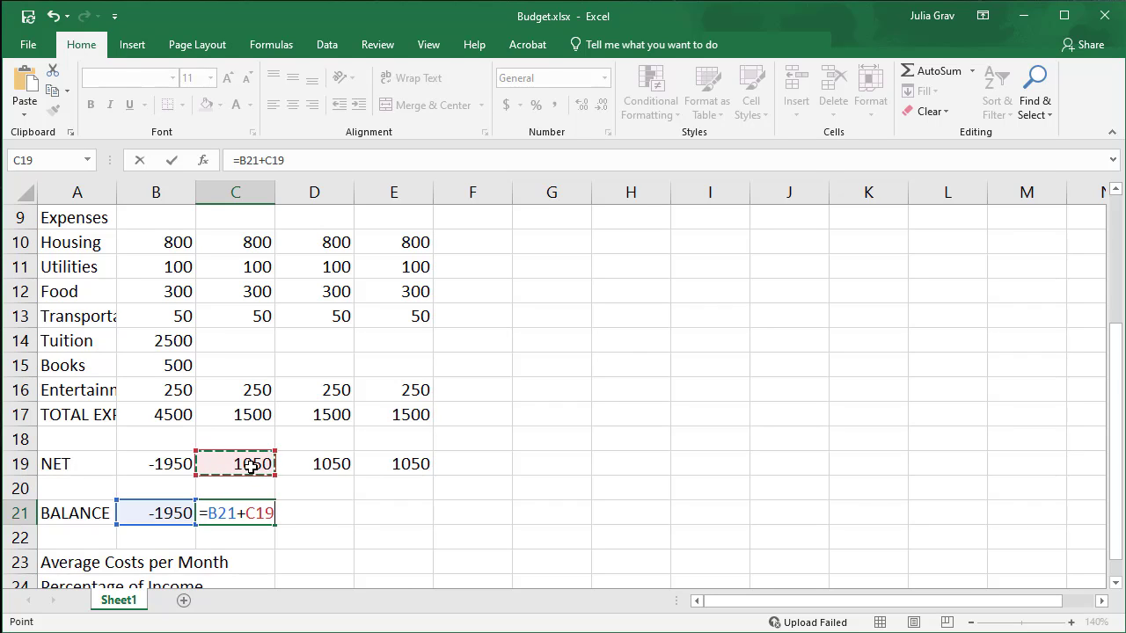
key("Return")
Enter =C21+D19 in D21 for the third month's balance, 150.
key("Up")
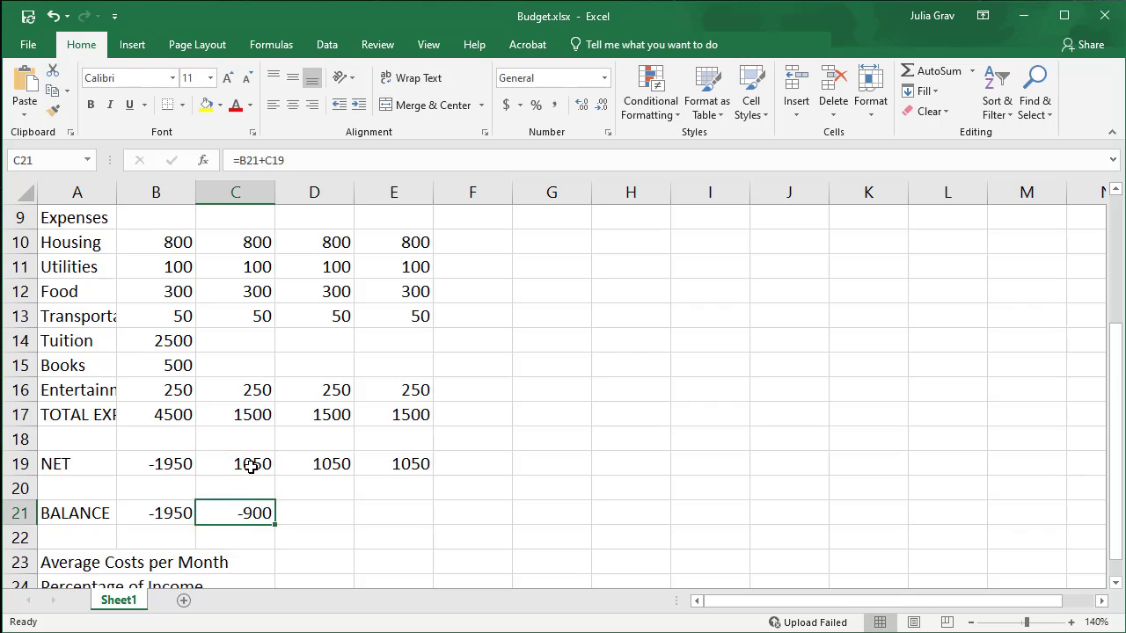
key("Right")
type("=")
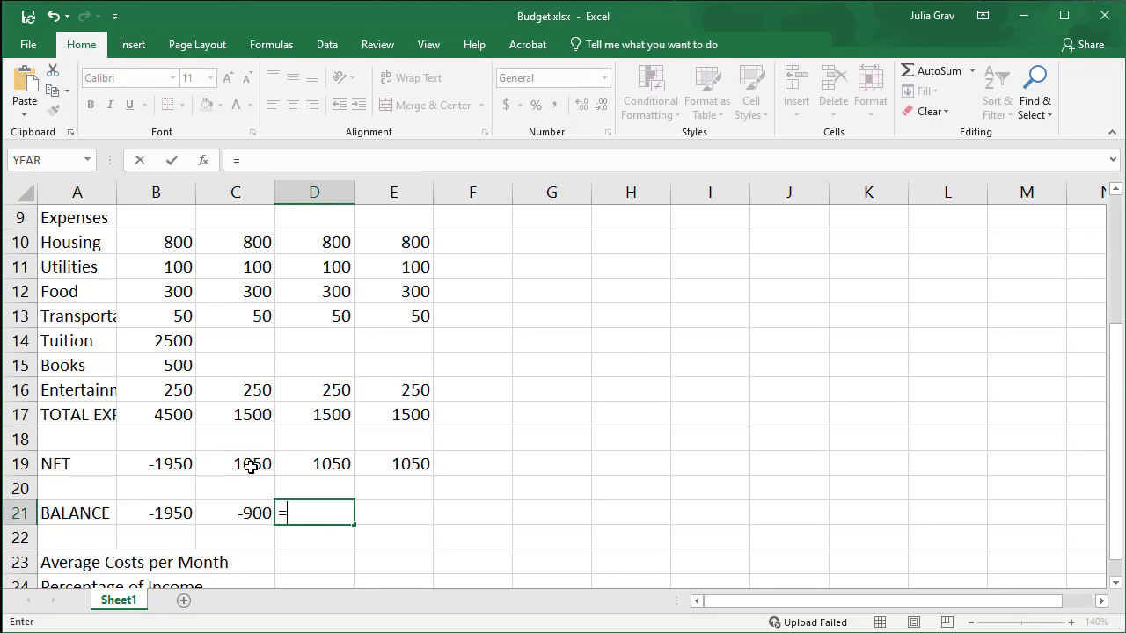
left_click(251, 511)
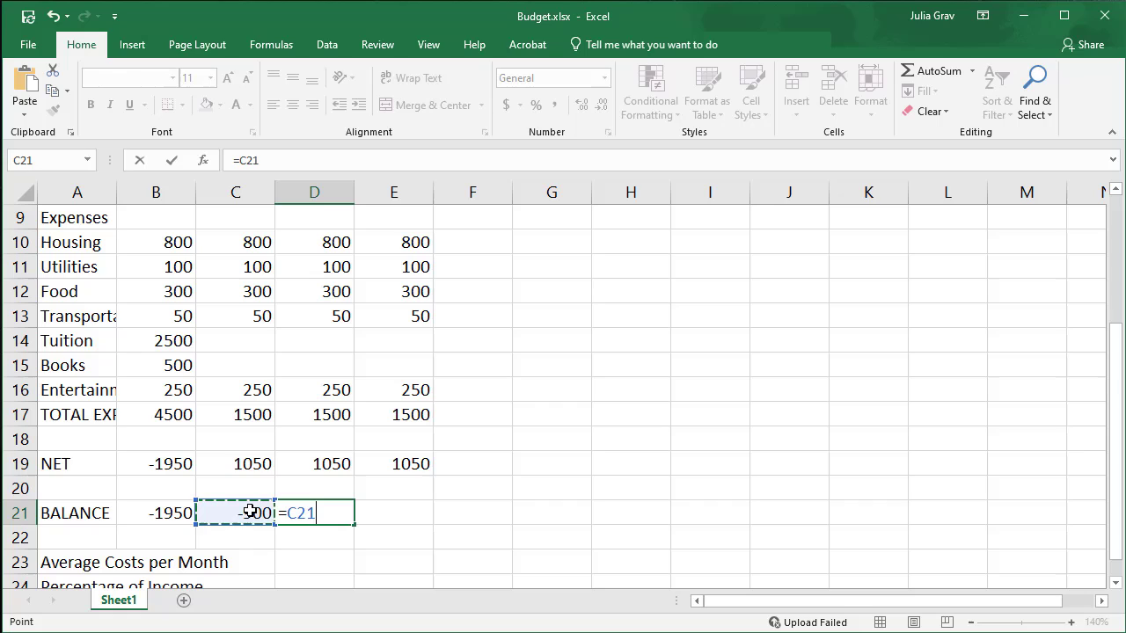
type("+")
left_click(338, 464)
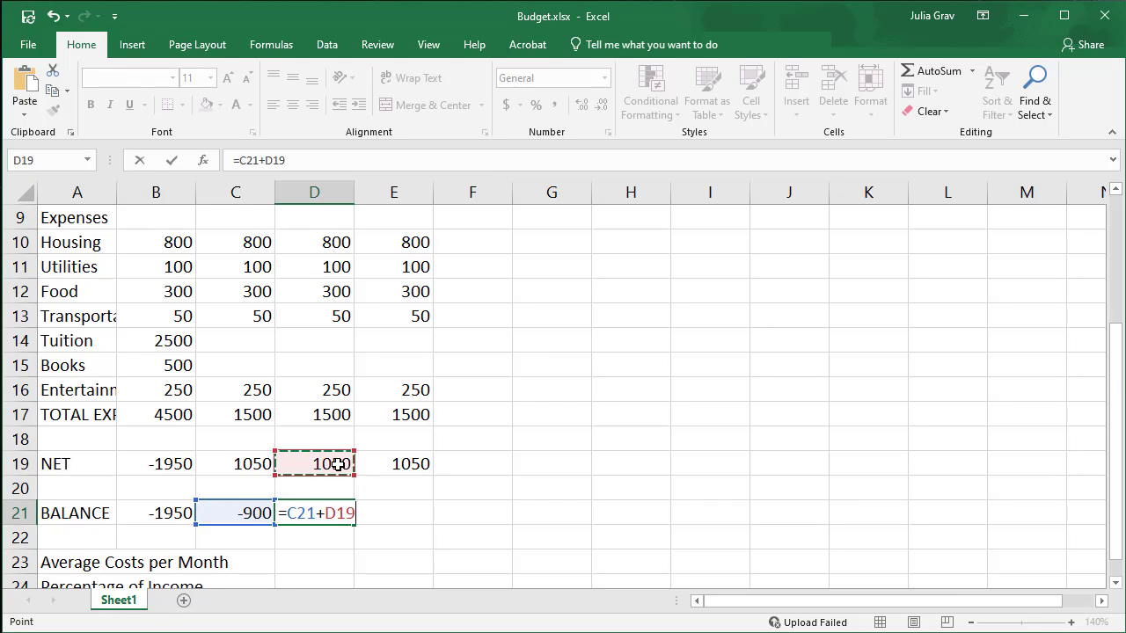
key("Return")
Enter =D21+E19 in E21 so the December balance ends at 1200.
left_click(390, 512)
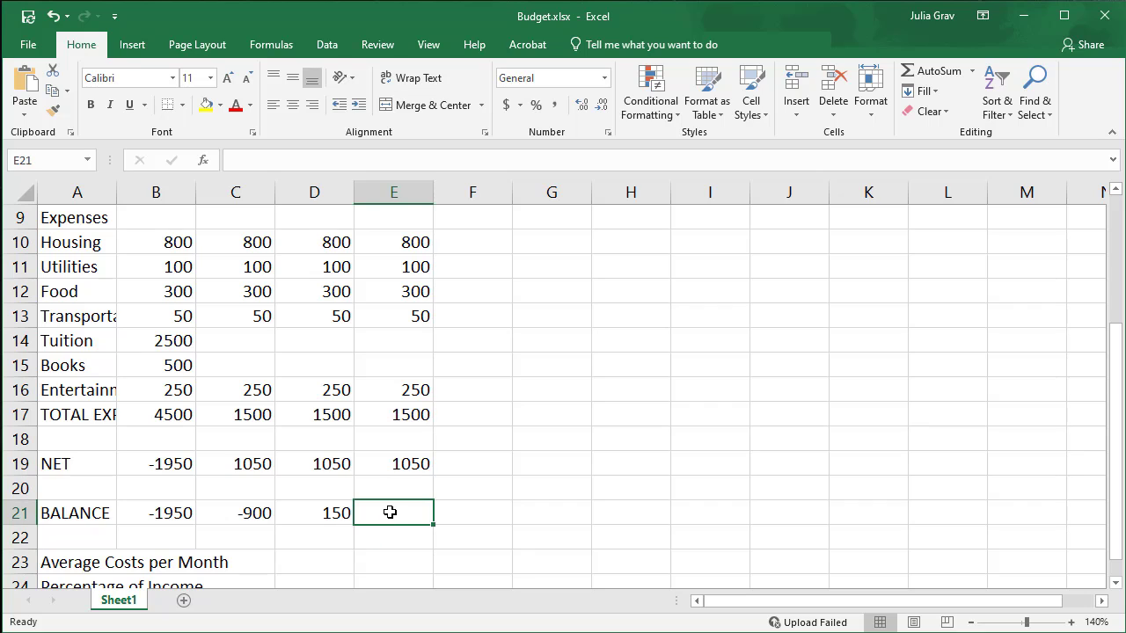
type("=")
left_click(353, 509)
type("+")
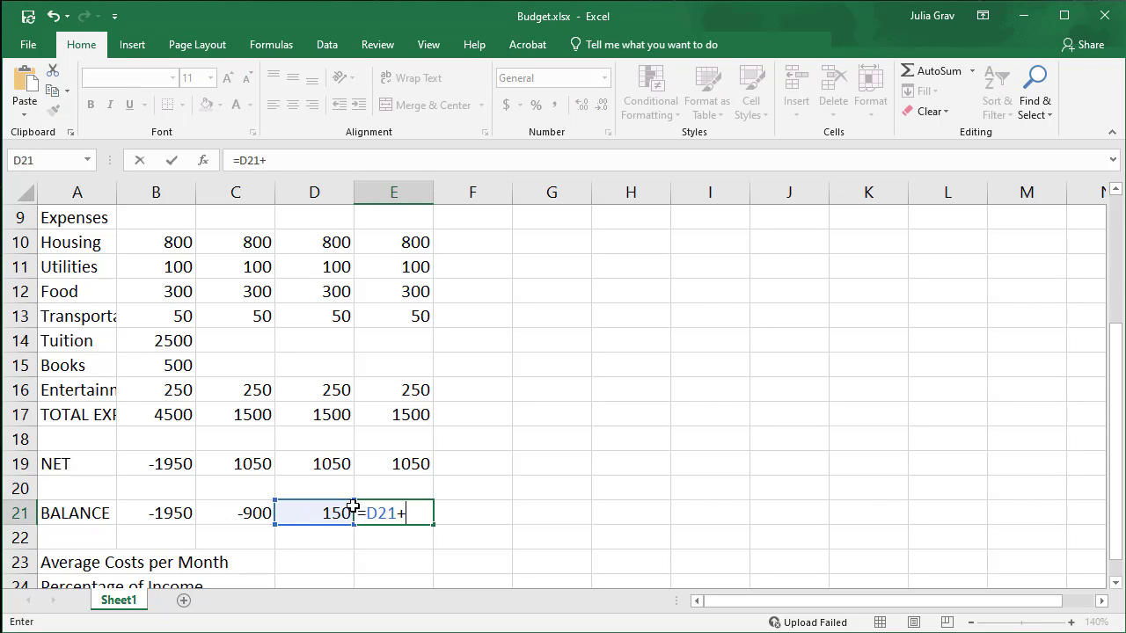
left_click(400, 465)
key("Return")
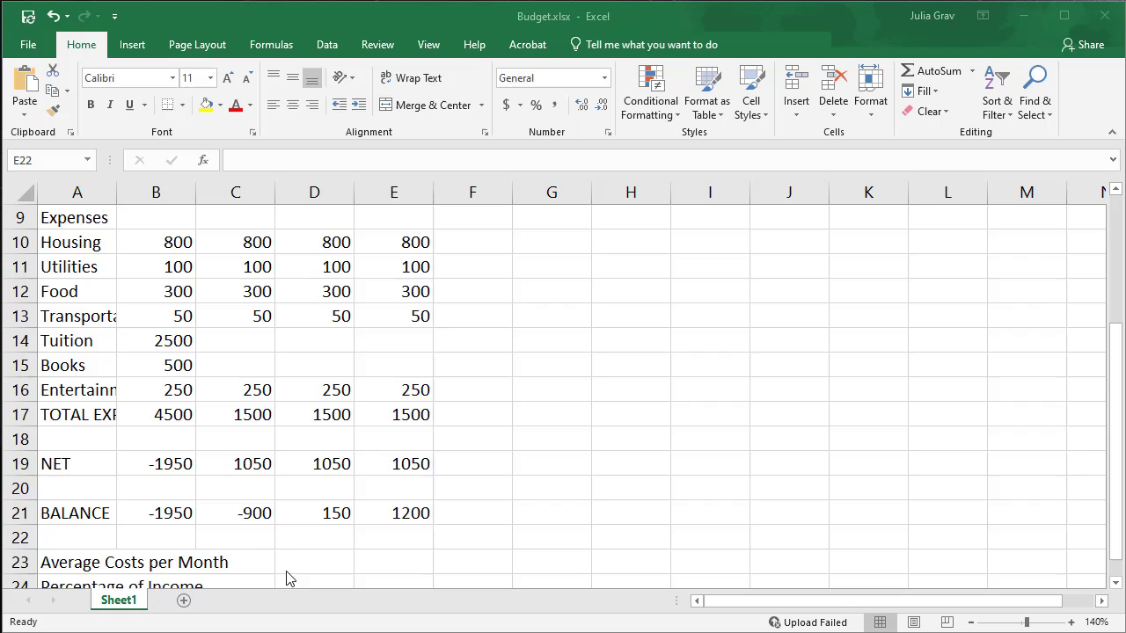
Enter =AVERAGE(B17:E17) in B23, giving an average monthly cost of 2250.
left_click(165, 562)
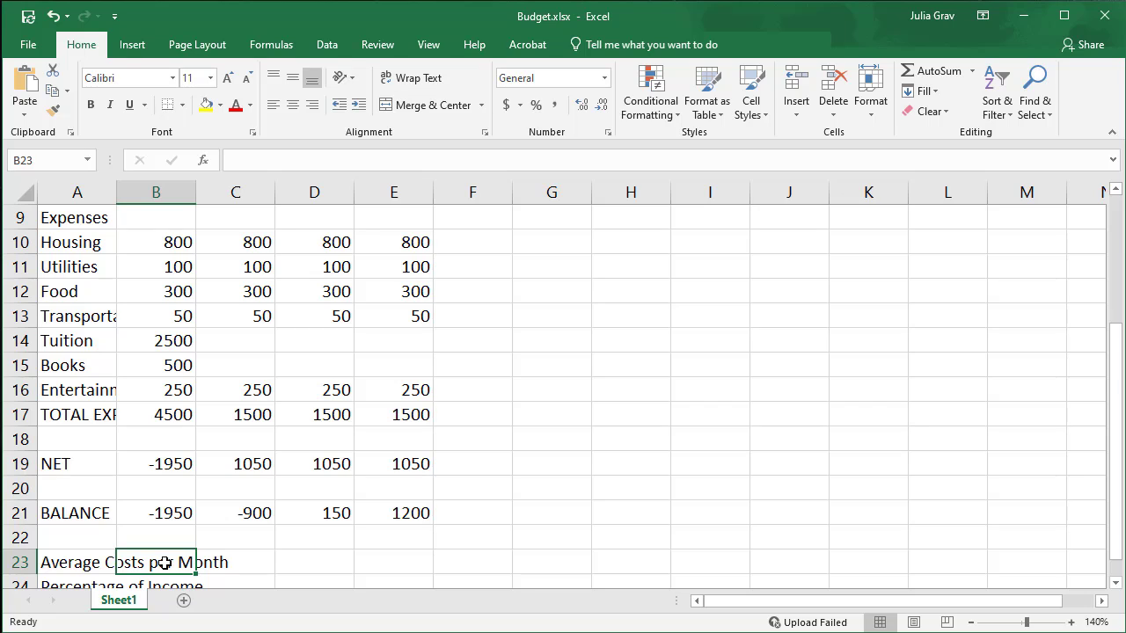
type("=")
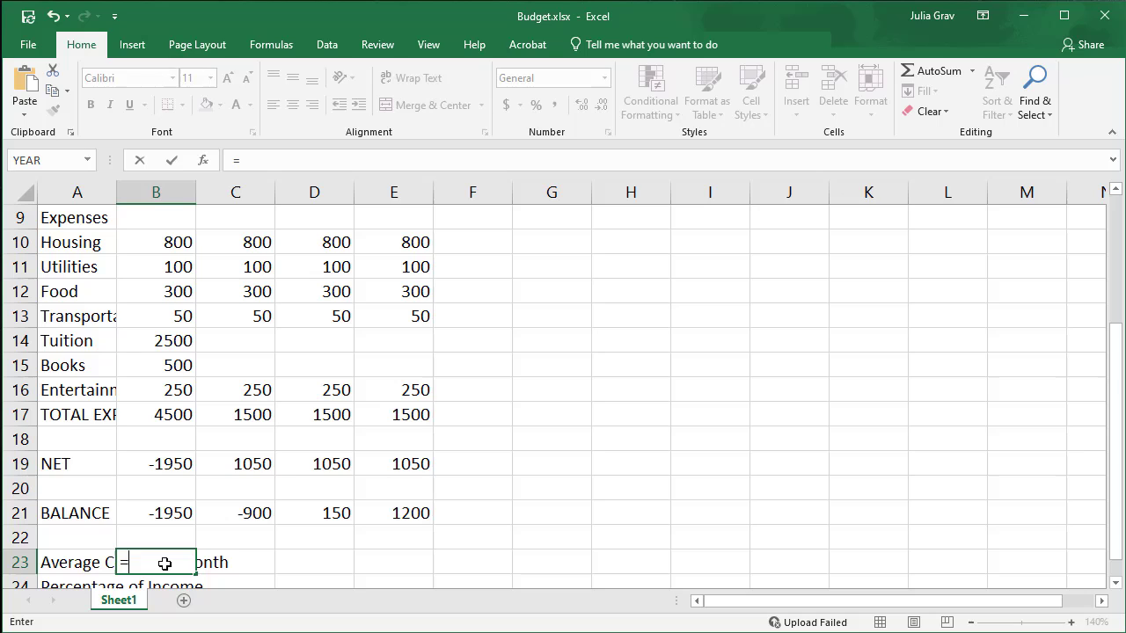
type("a")
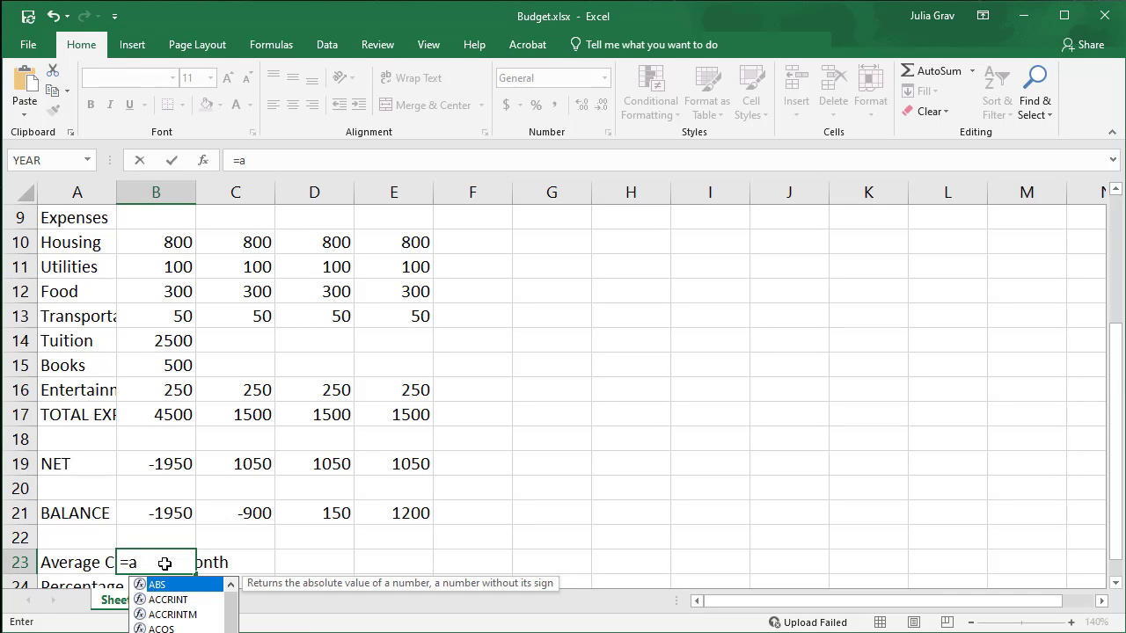
type("ve")
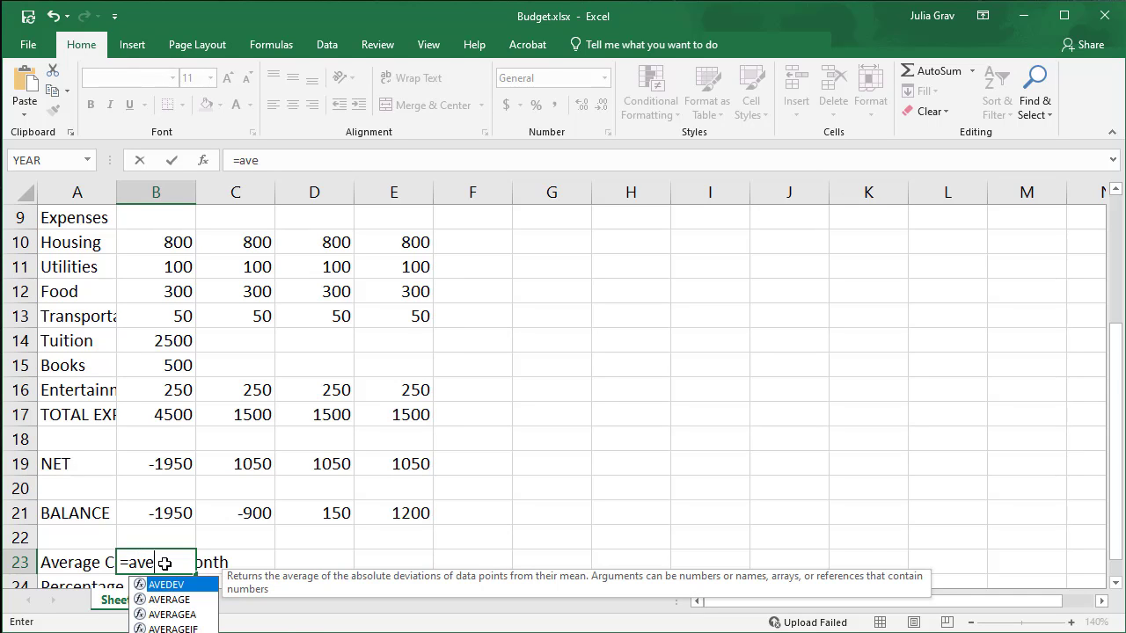
key("Down")
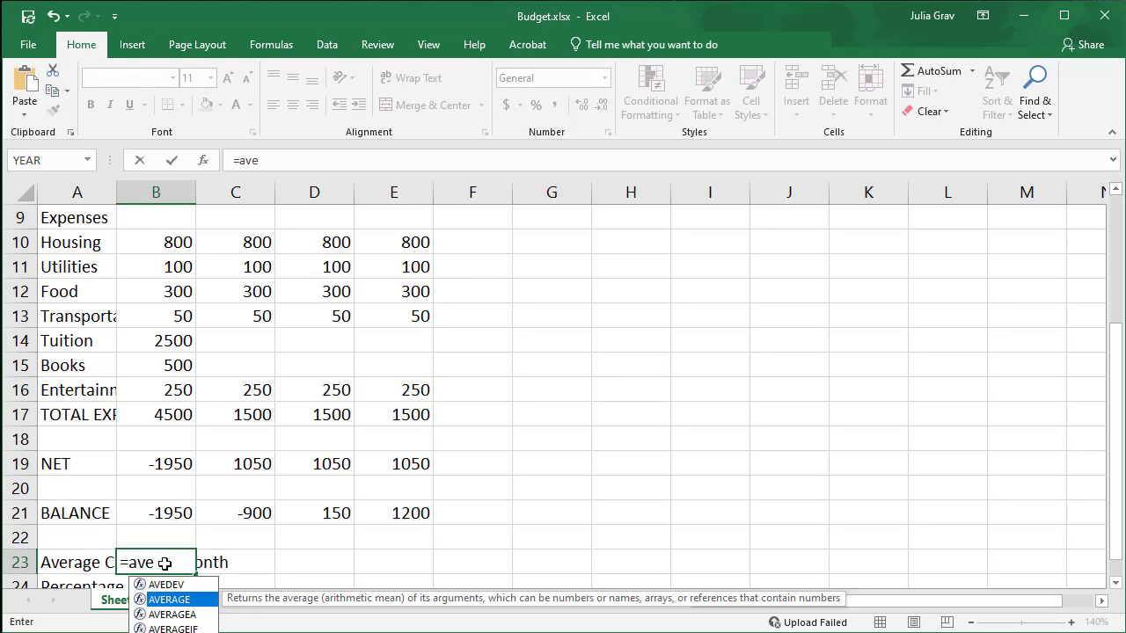
key("Tab")
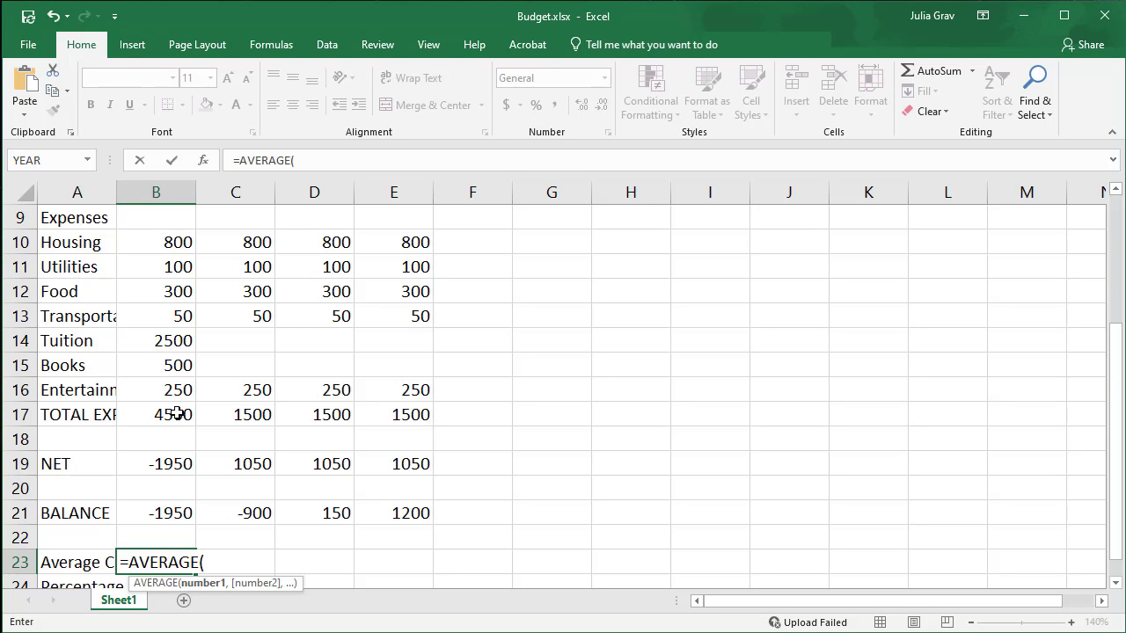
left_click_drag(169, 411, 387, 418)
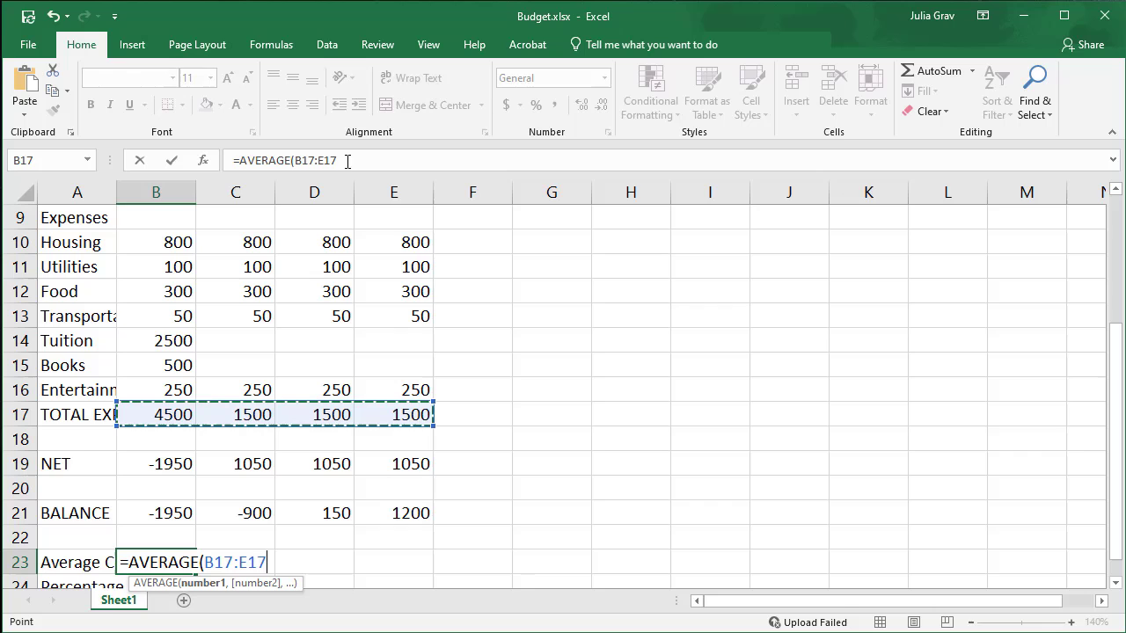
left_click(348, 161)
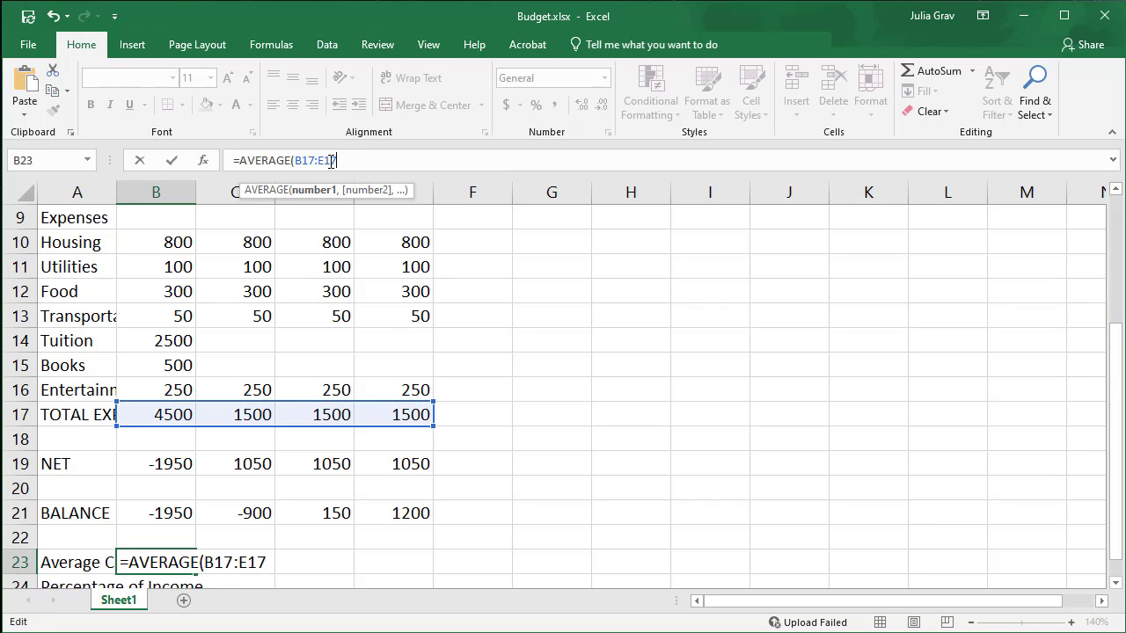
key("Return")
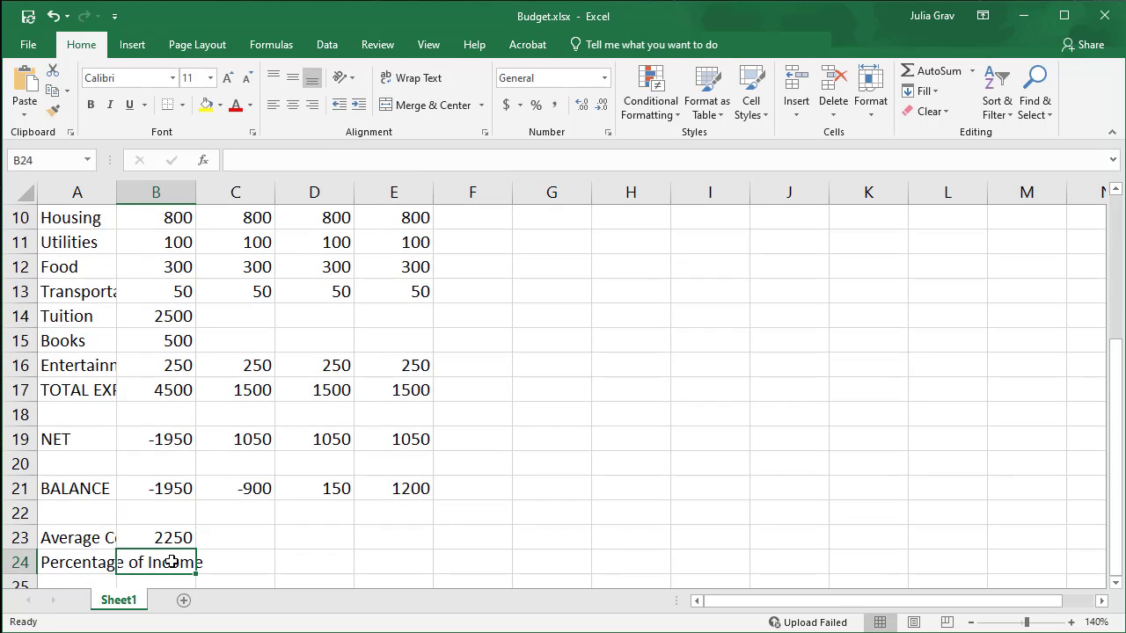
Enter =B23/B7 in B24 to divide the average cost by total income.
left_click(94, 540)
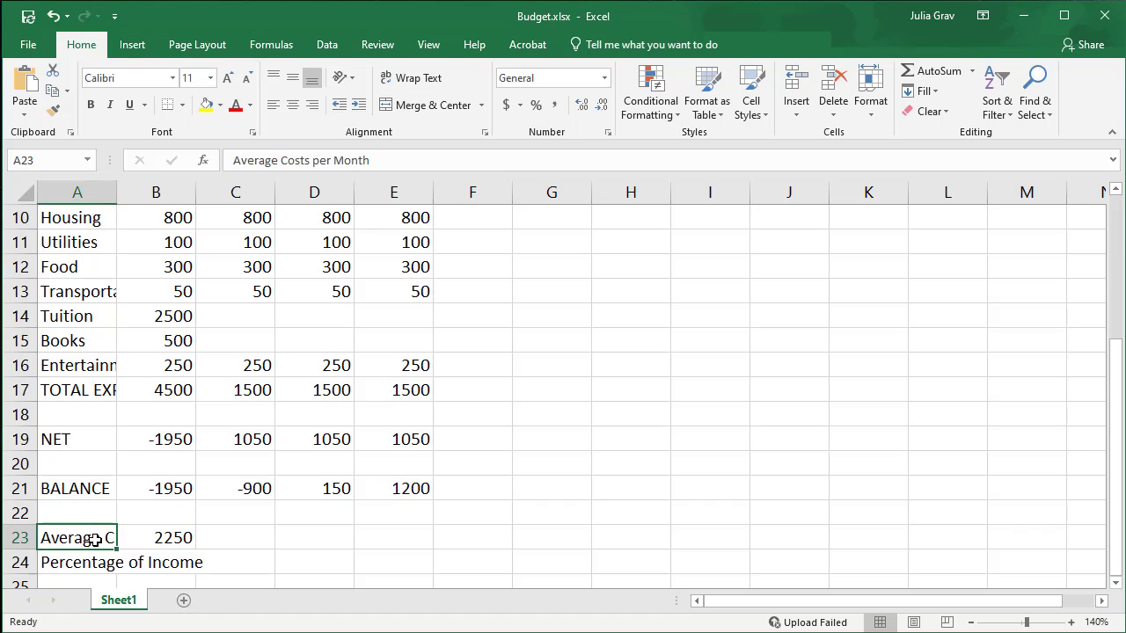
left_click(159, 537)
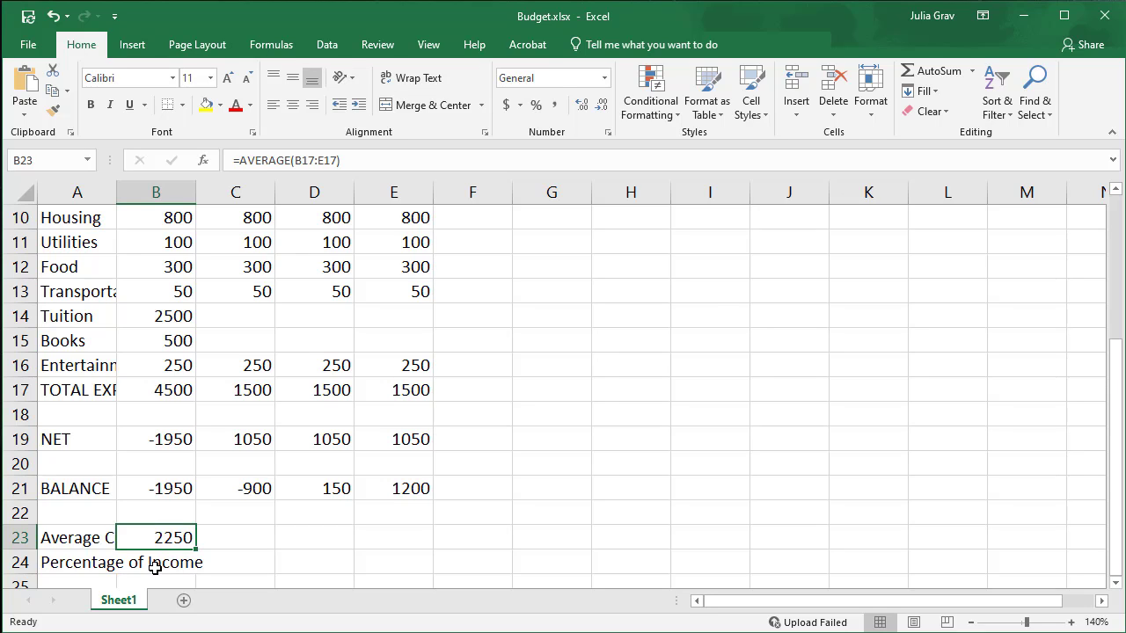
left_click(155, 567)
type("=")
left_click(159, 538)
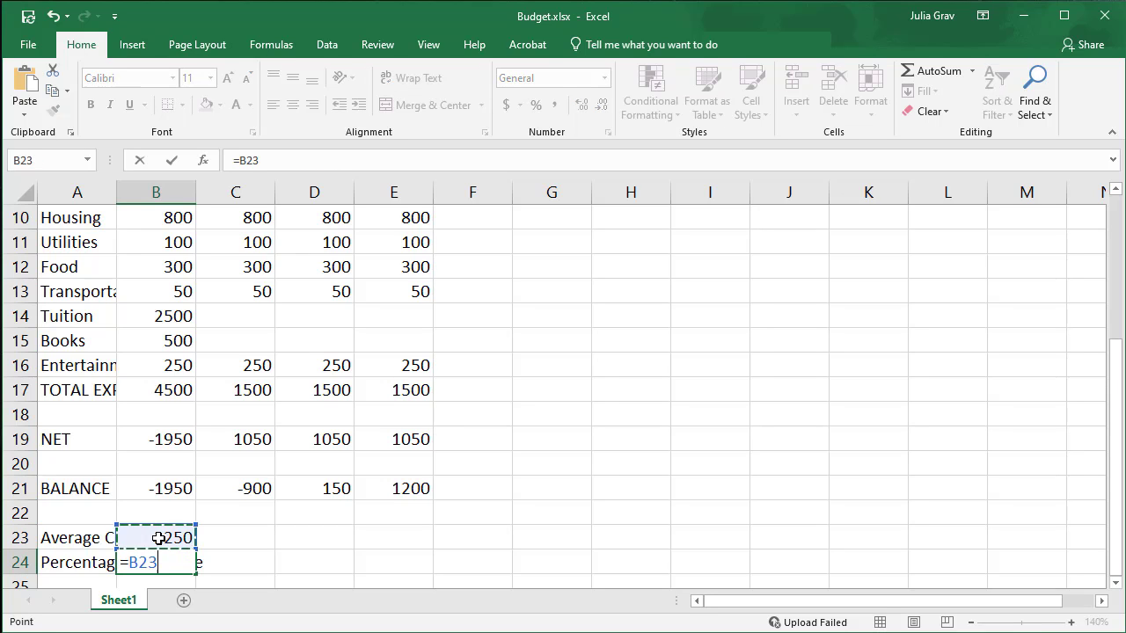
type("/")
scroll(164, 466, "up", 2)
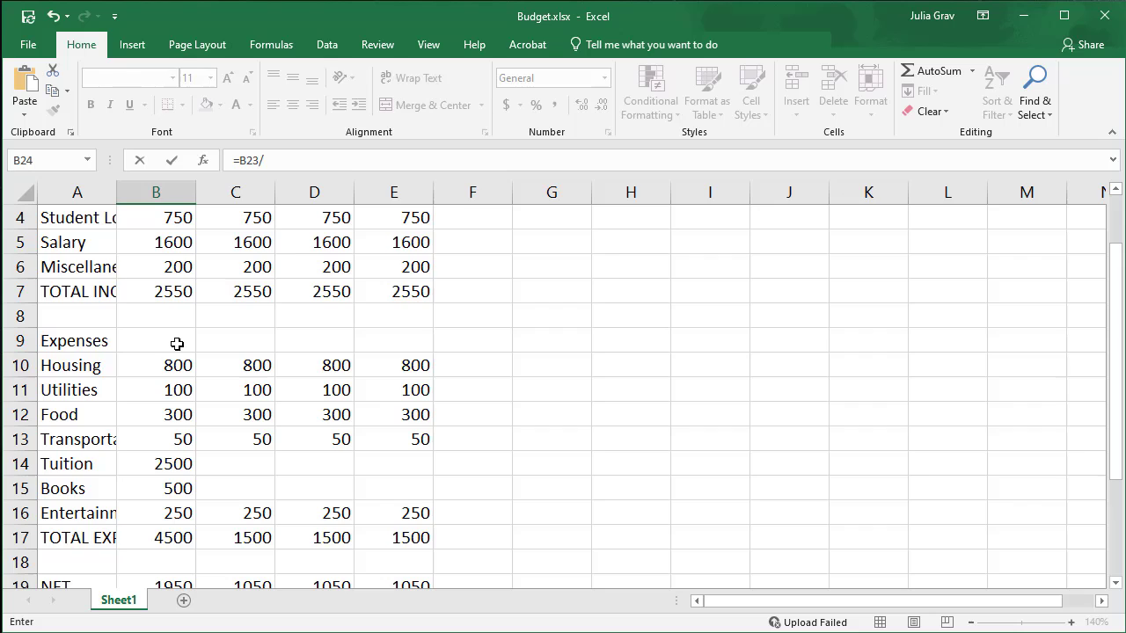
scroll(177, 370, "down", 3)
scroll(177, 370, "up", 3)
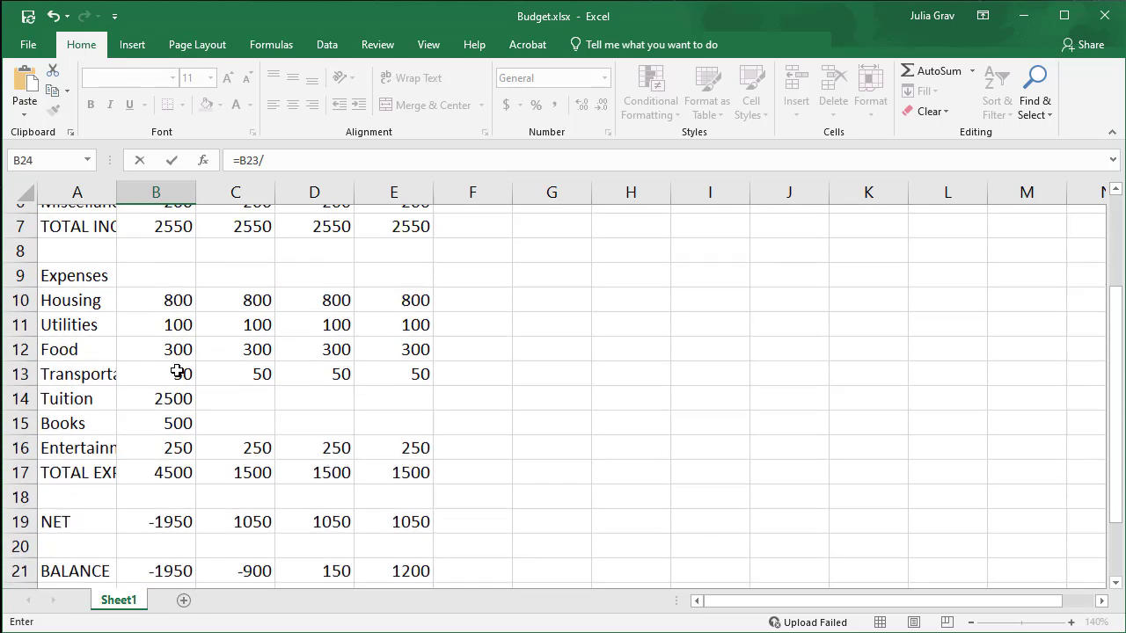
left_click(169, 292)
scroll(236, 500, "down", 4)
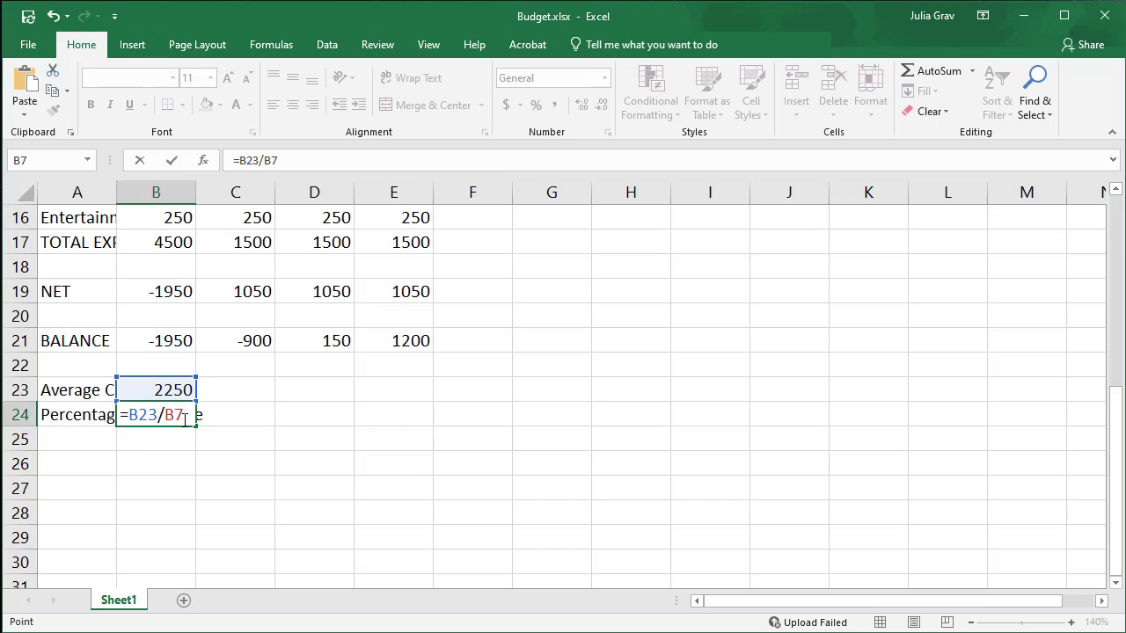
key("Return")
Format B24 as a percentage with two decimal places, showing 88.24%.
left_click(184, 420)
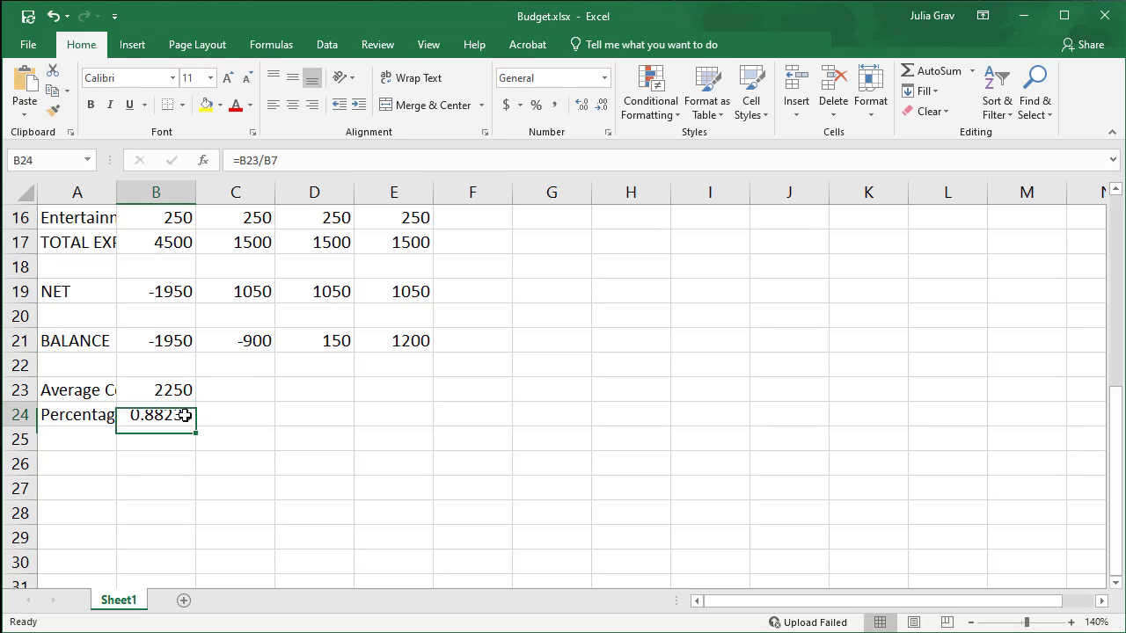
left_click(534, 106)
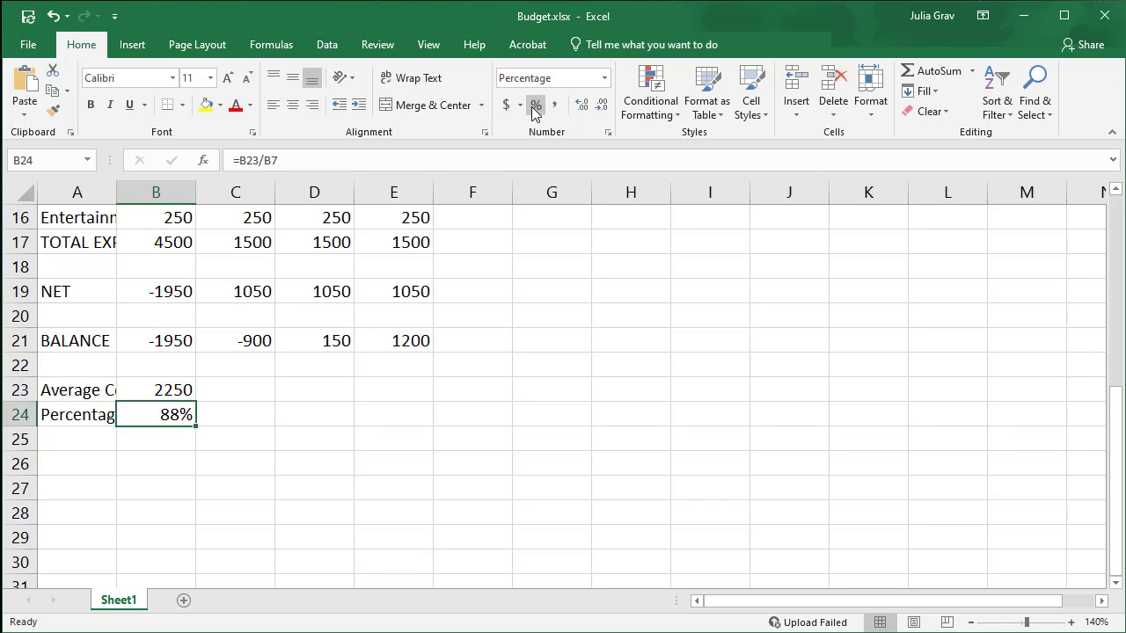
left_click(583, 105)
left_click(583, 106)
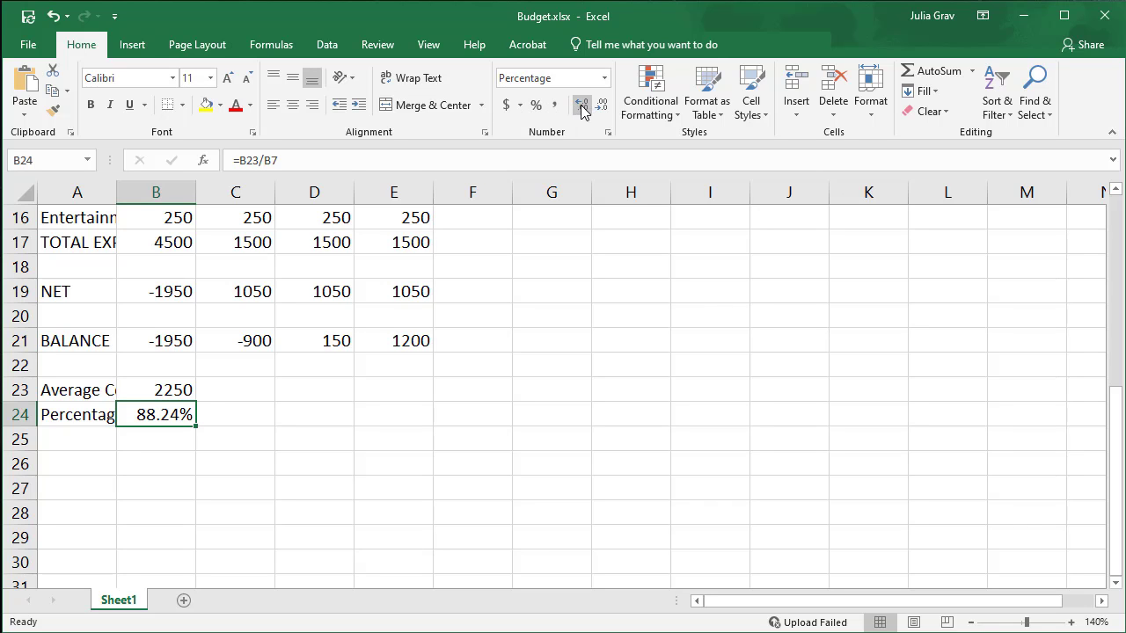
scroll(321, 413, "up", 5)
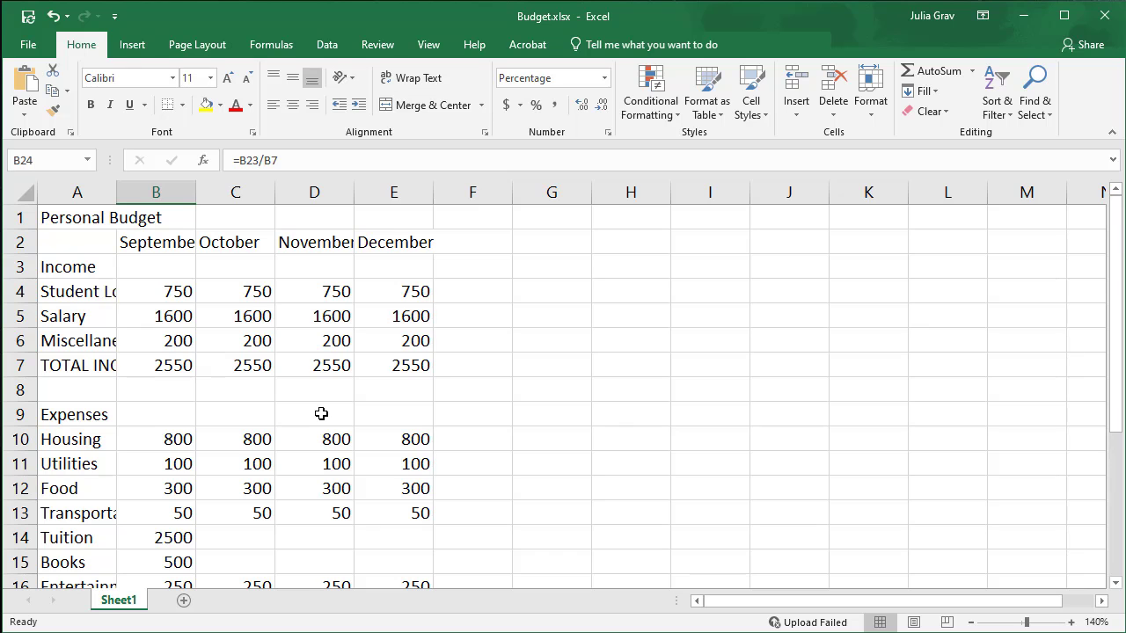
scroll(321, 413, "down", 4)
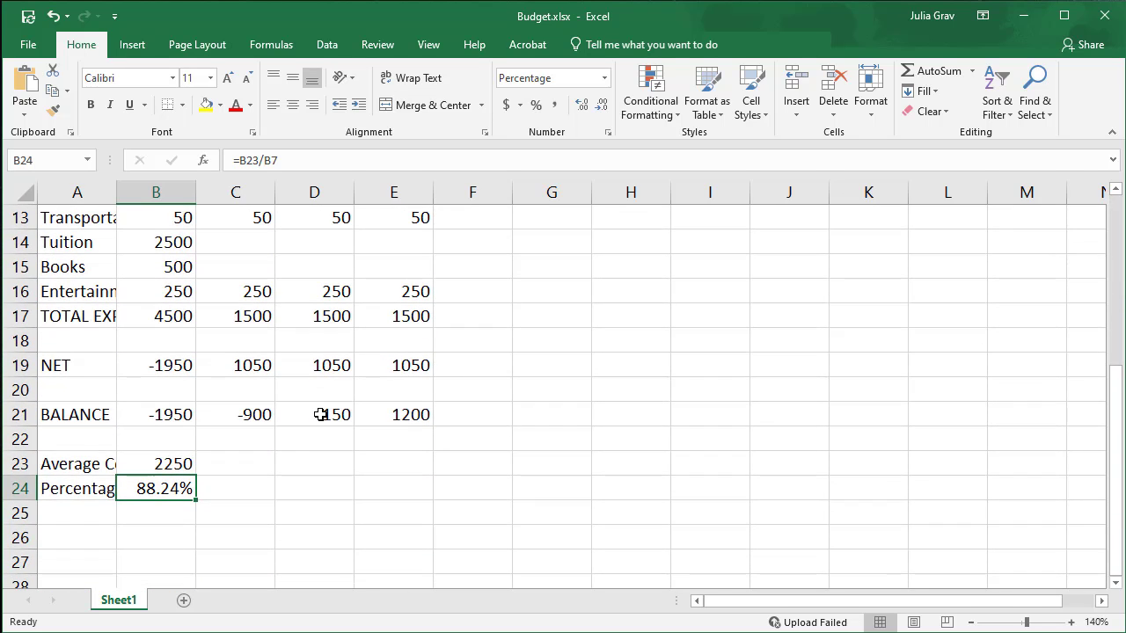
scroll(318, 411, "up", 2)
scroll(319, 412, "up", 3)
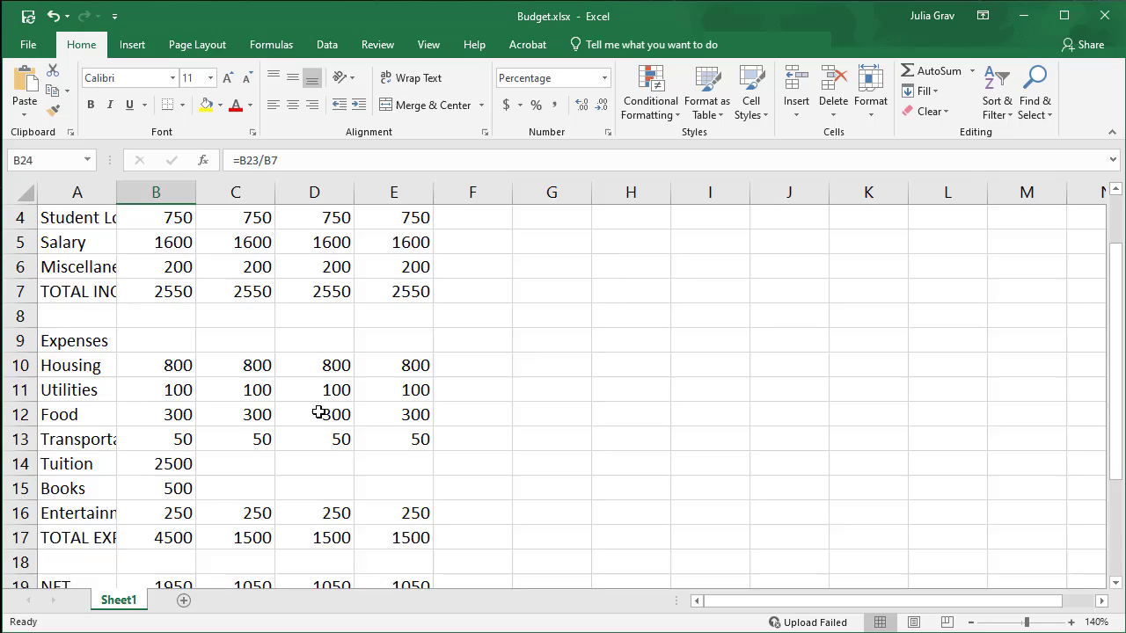